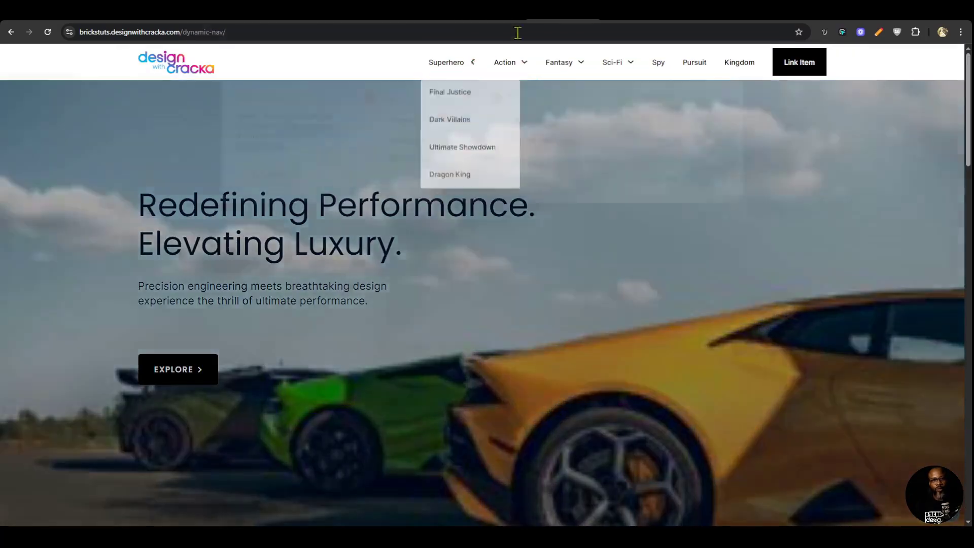
In the MENU Styles / Options script, set the Centered Logo Configuration enable value to 1
mouse_move(581, 75)
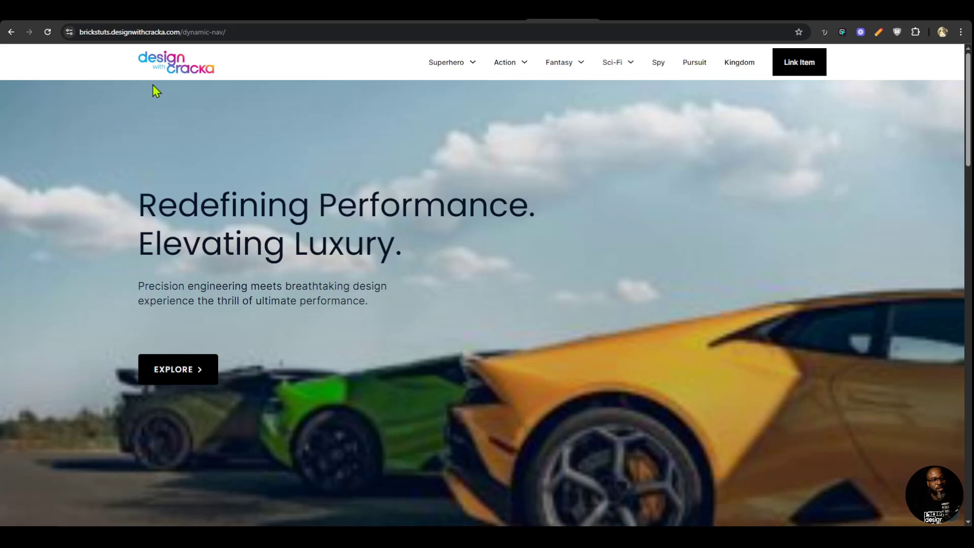
key(ctrl+shift+Tab)
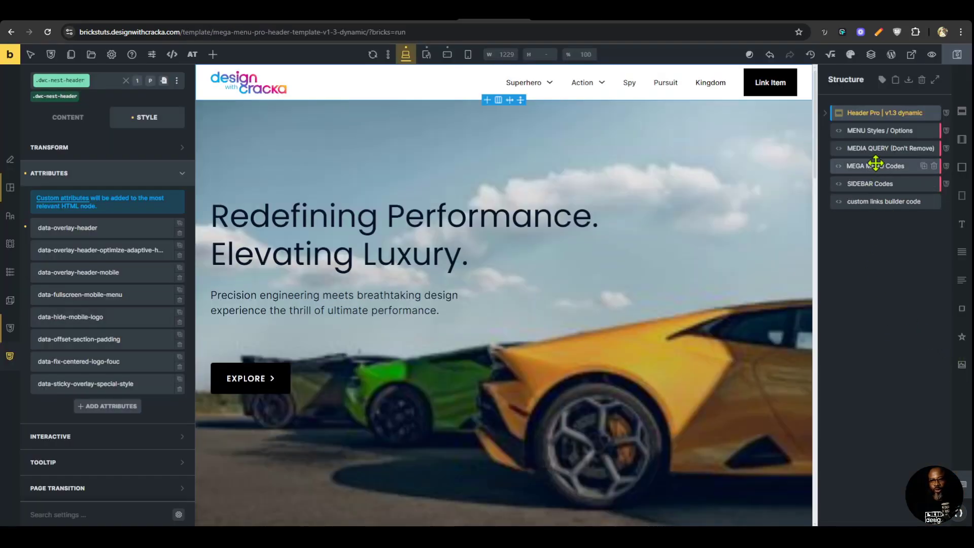
click(883, 131)
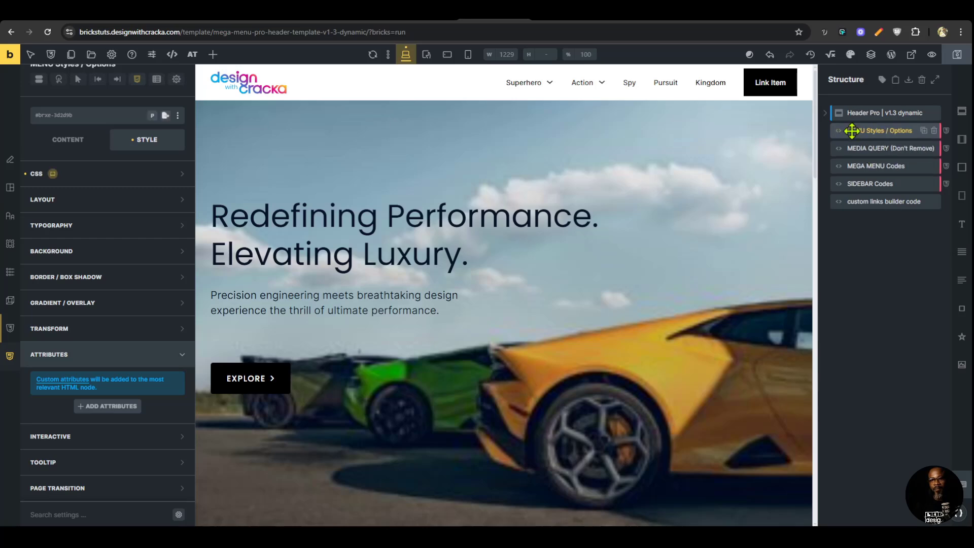
click(875, 130)
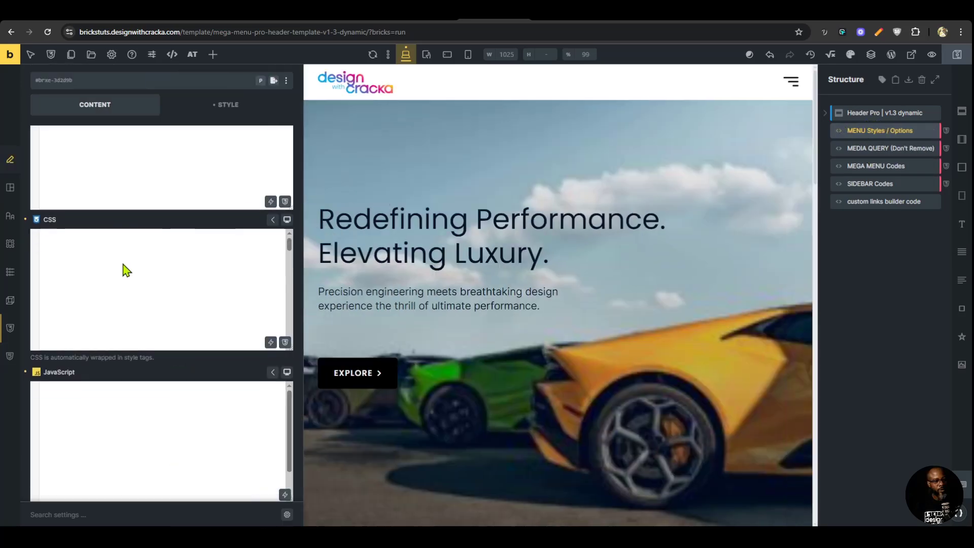
scroll(200, 203, down, 1)
scroll(205, 400, down, 5)
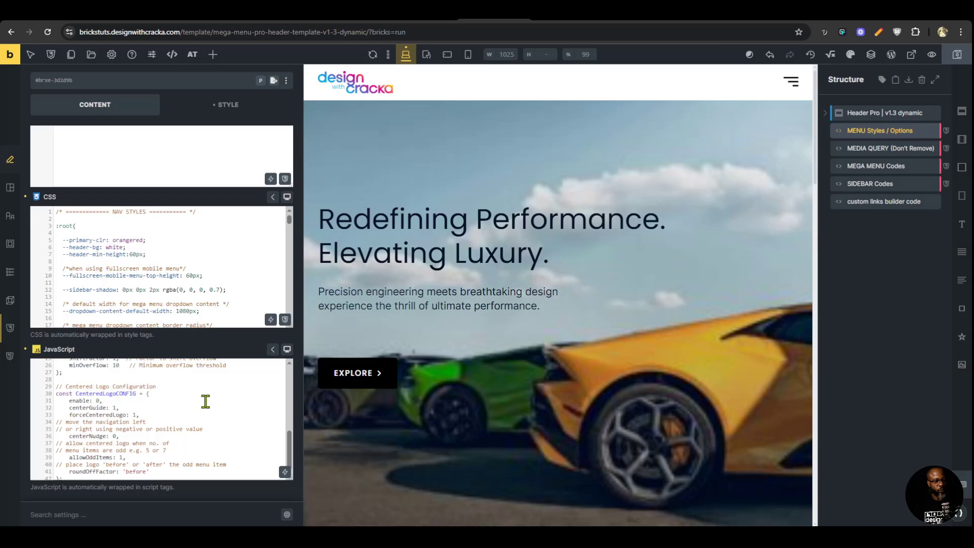
scroll(203, 398, up, 5)
scroll(154, 403, down, 5)
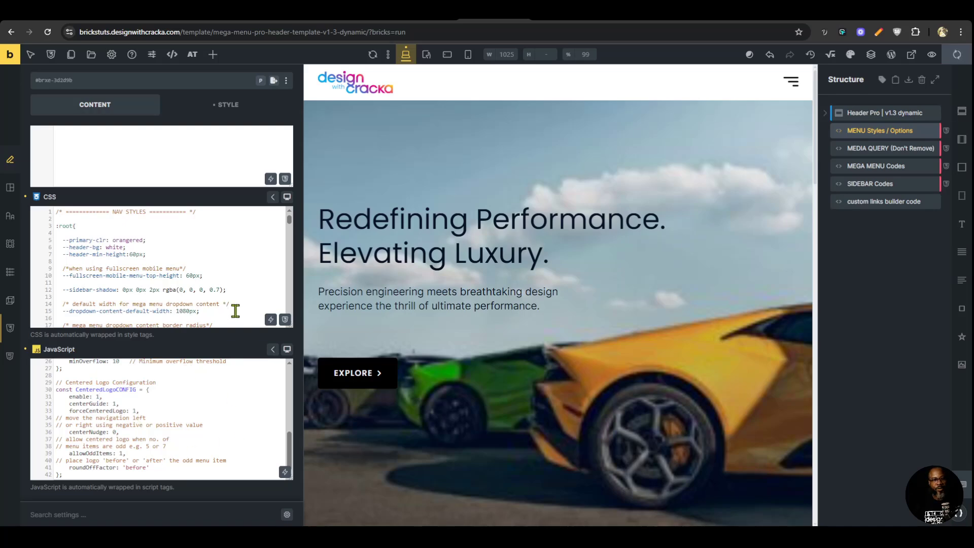
click(273, 350)
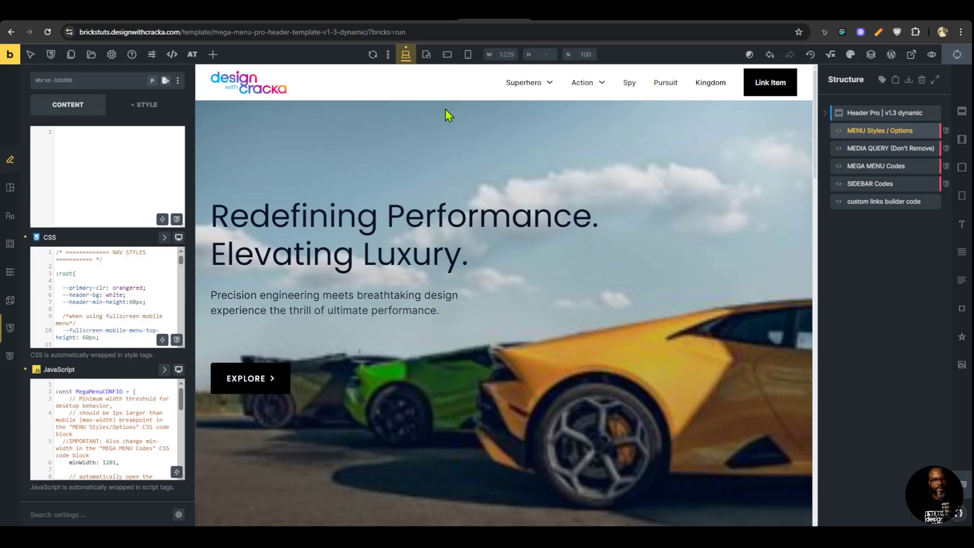
Save the header and reload the dynamic-nav page to check the centered logo and FOUC note
key(ctrl+s)
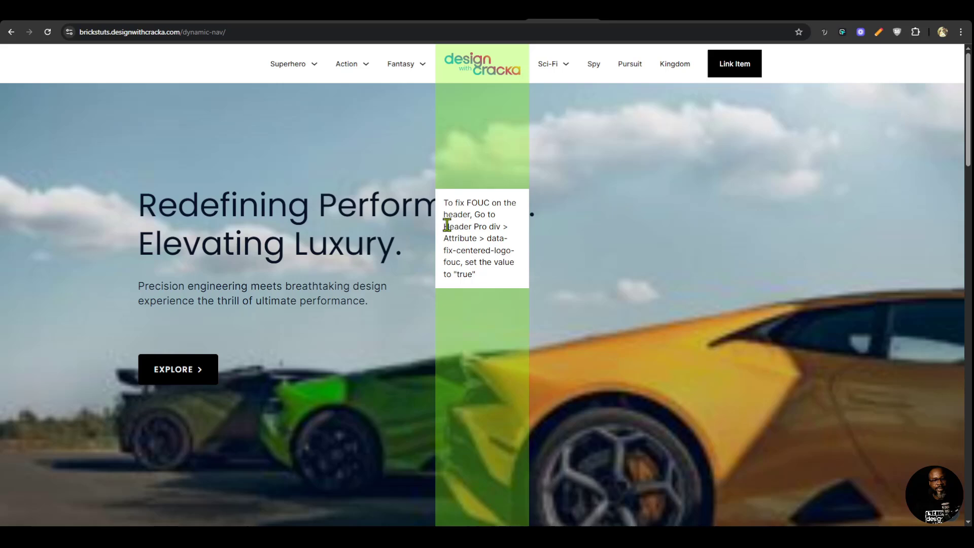
drag(447, 225, 477, 269)
click(568, 240)
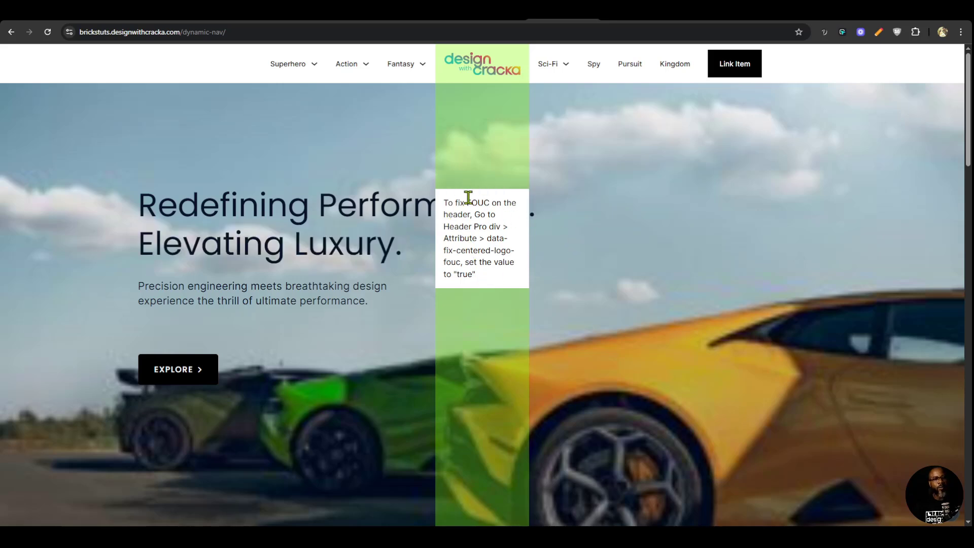
click(47, 32)
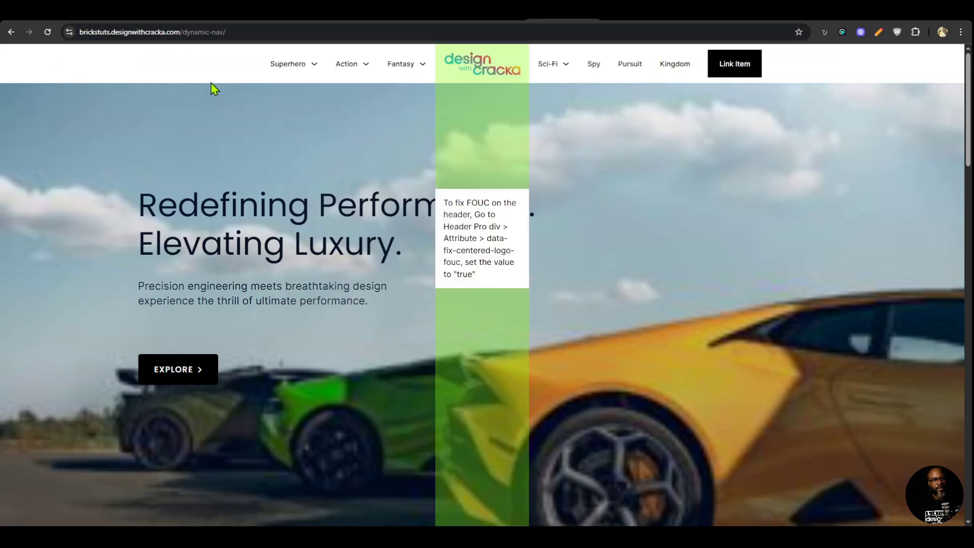
click(47, 32)
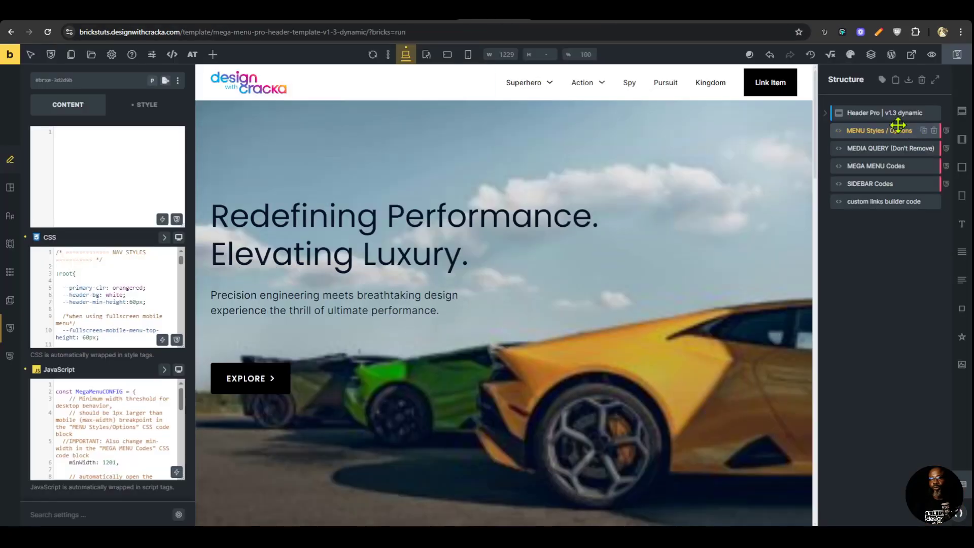
Give Header Pro's data-fix-centered-logo-fouc attribute the value true and save the template
click(894, 114)
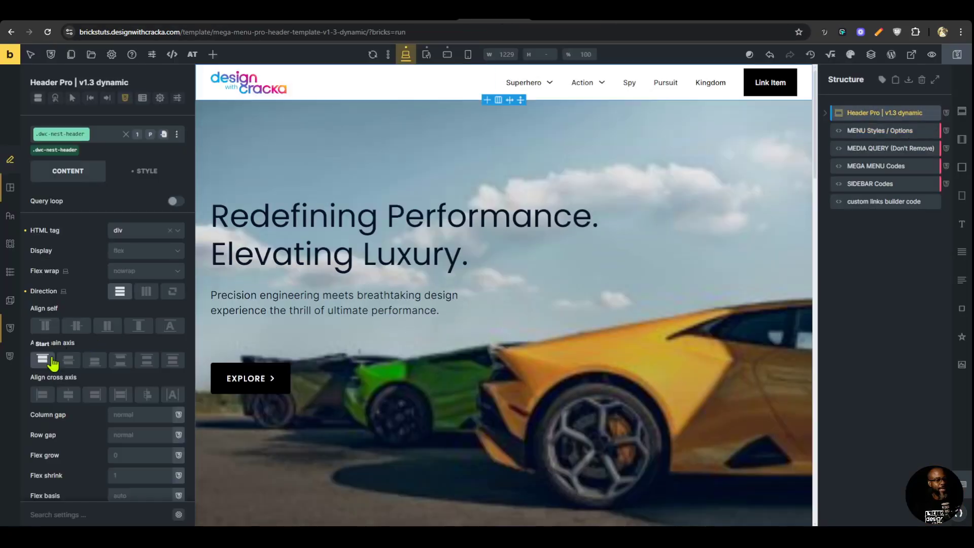
click(10, 356)
scroll(104, 294, down, 3)
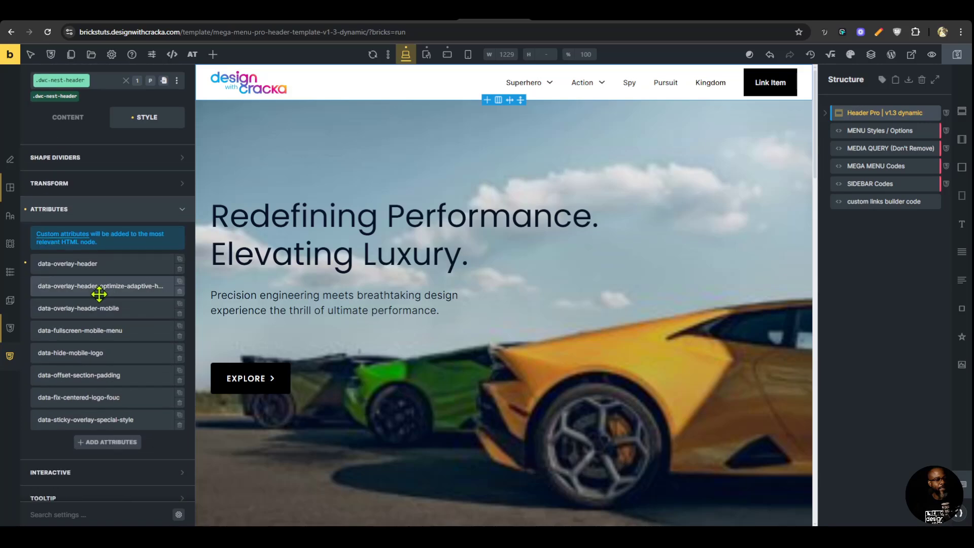
click(91, 398)
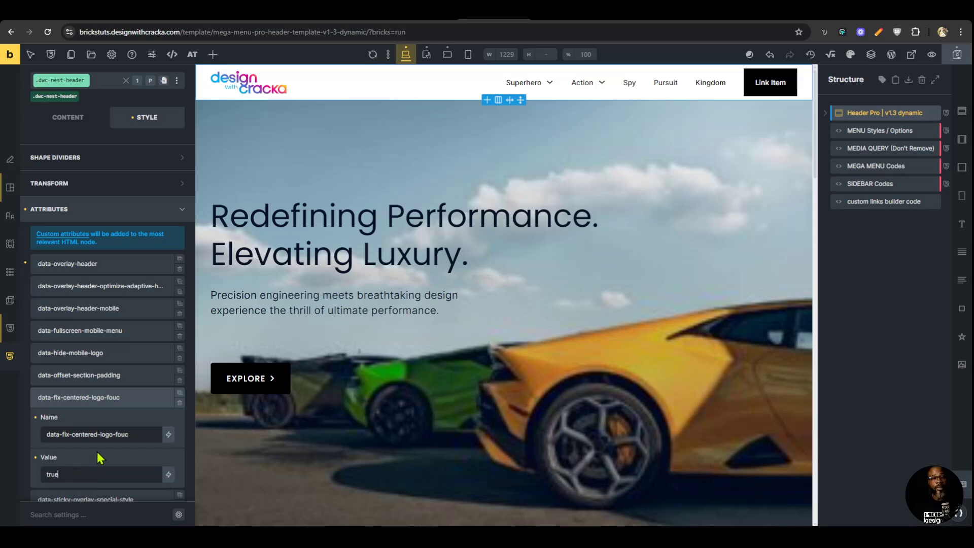
key(ctrl+s)
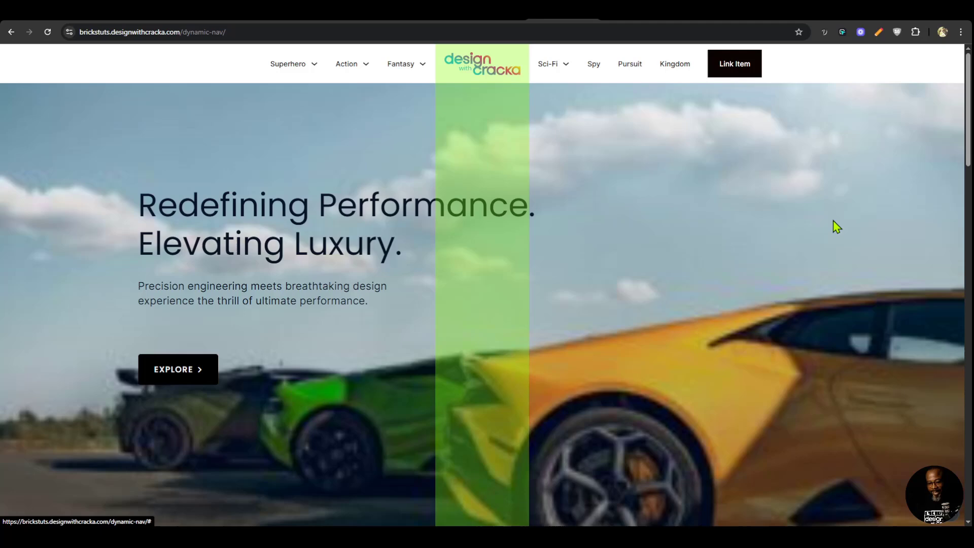
Open DevTools and emulate the dynamic-nav page on an iPad Mini
key(ctrl+shift+i)
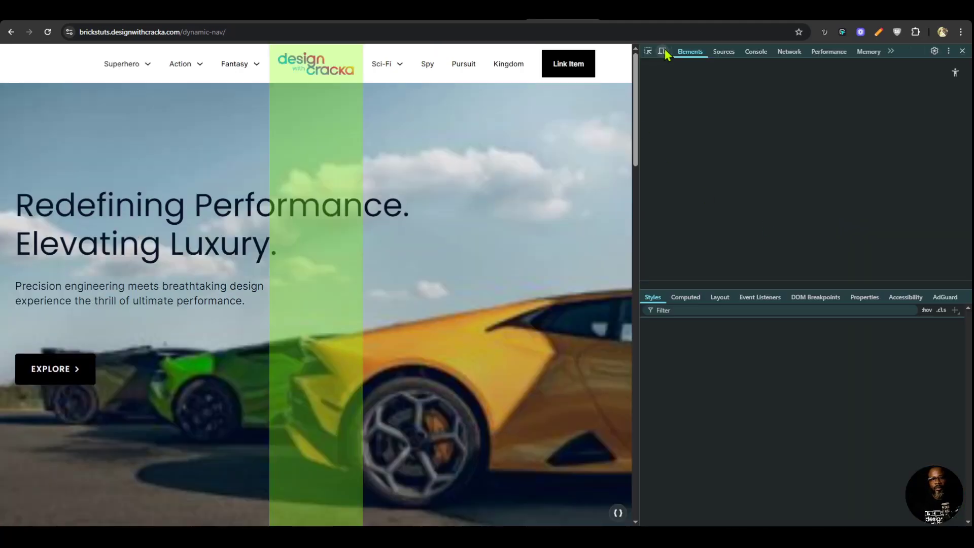
click(663, 50)
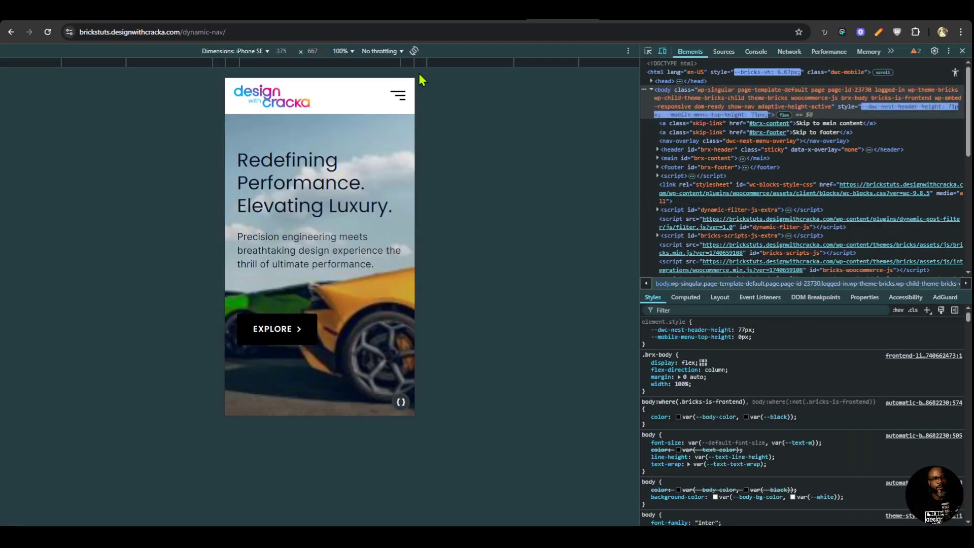
click(243, 51)
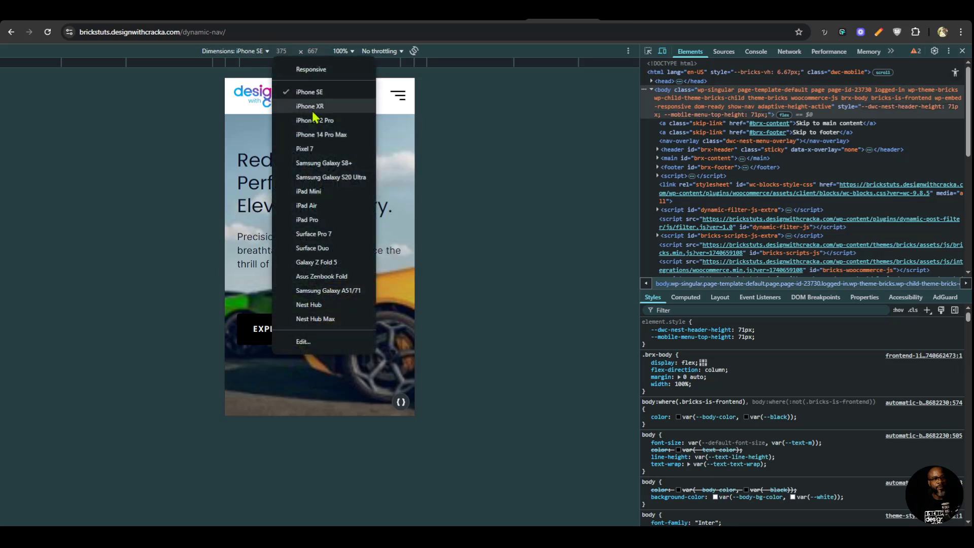
click(333, 192)
Open and close the hamburger overlay menu several times, finally dismissing it via the overlay
click(455, 93)
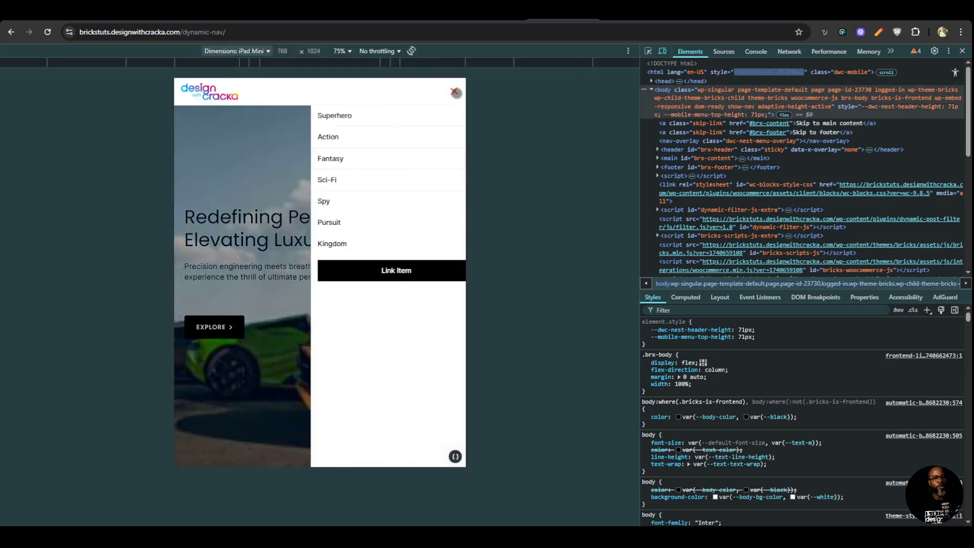
click(267, 270)
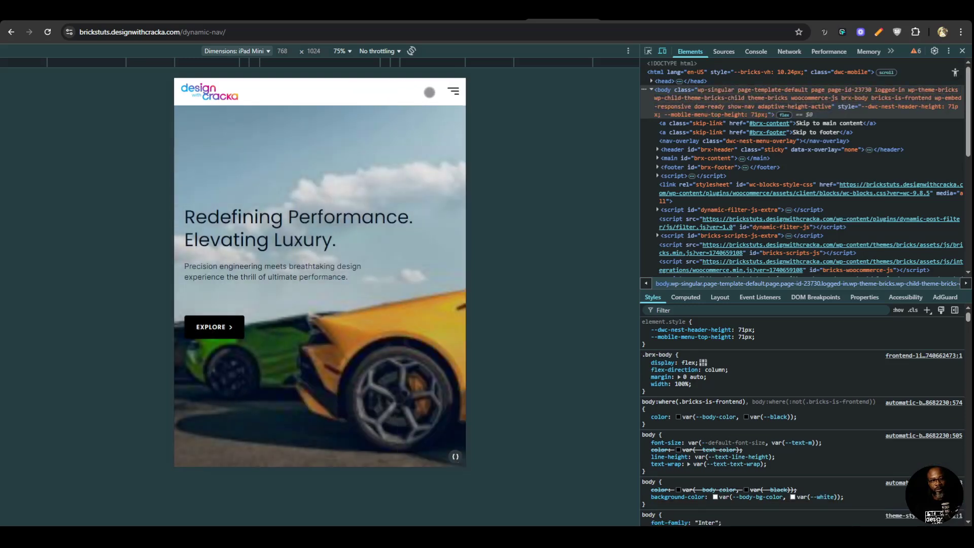
click(453, 92)
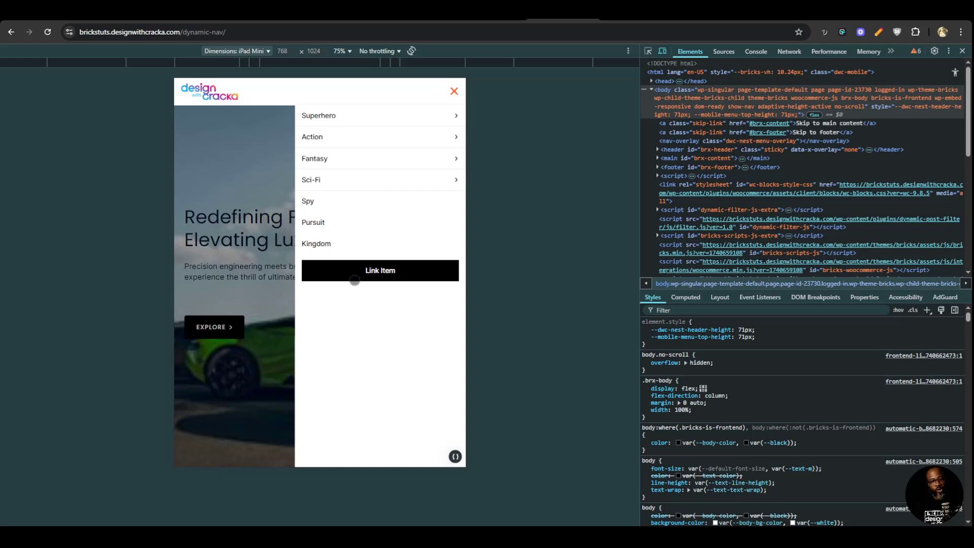
click(454, 92)
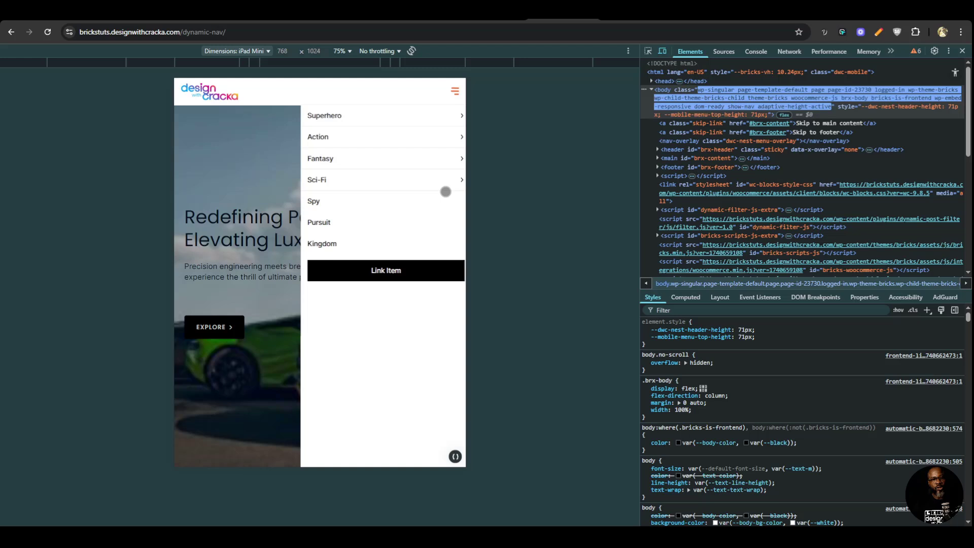
click(453, 91)
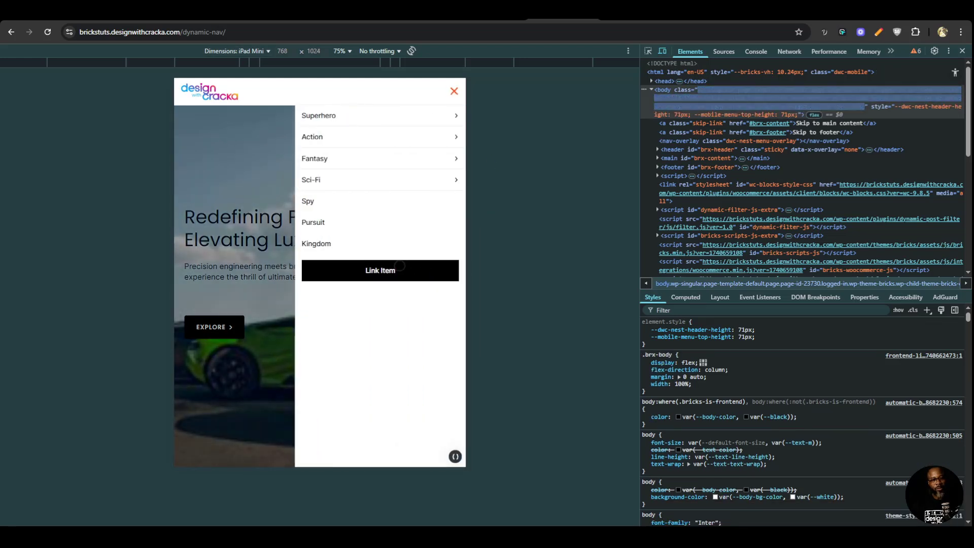
click(282, 193)
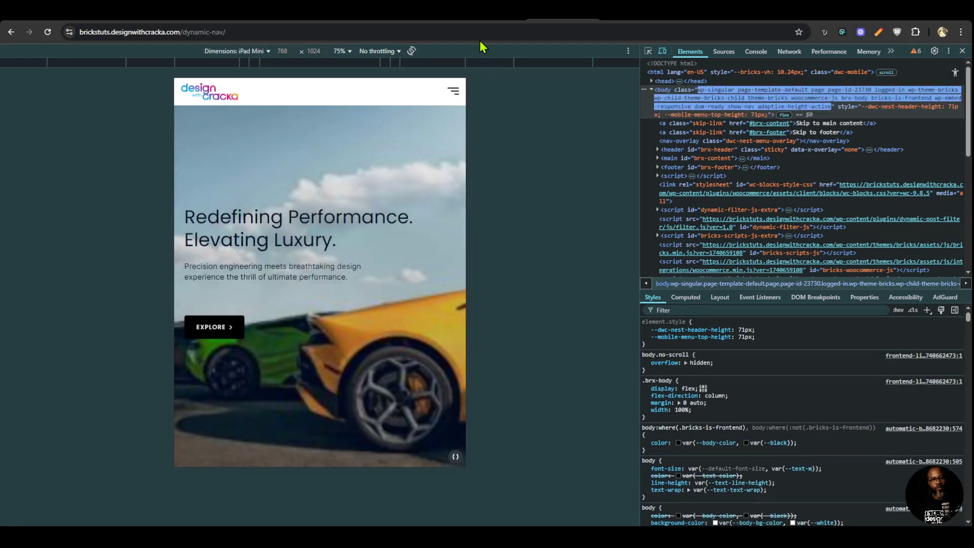
Select the Link Item under Nav items and start a custom attribute named 'data-breako'
click(520, 22)
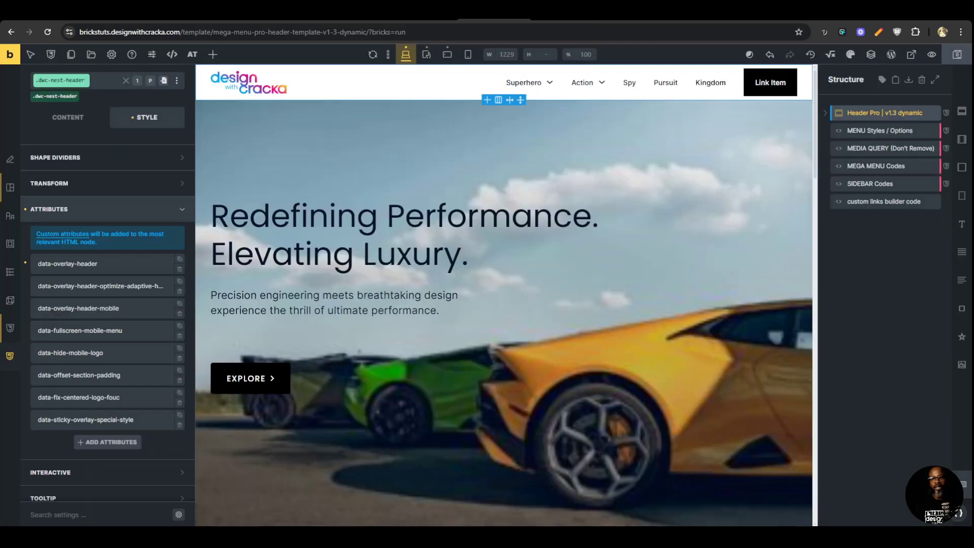
click(760, 83)
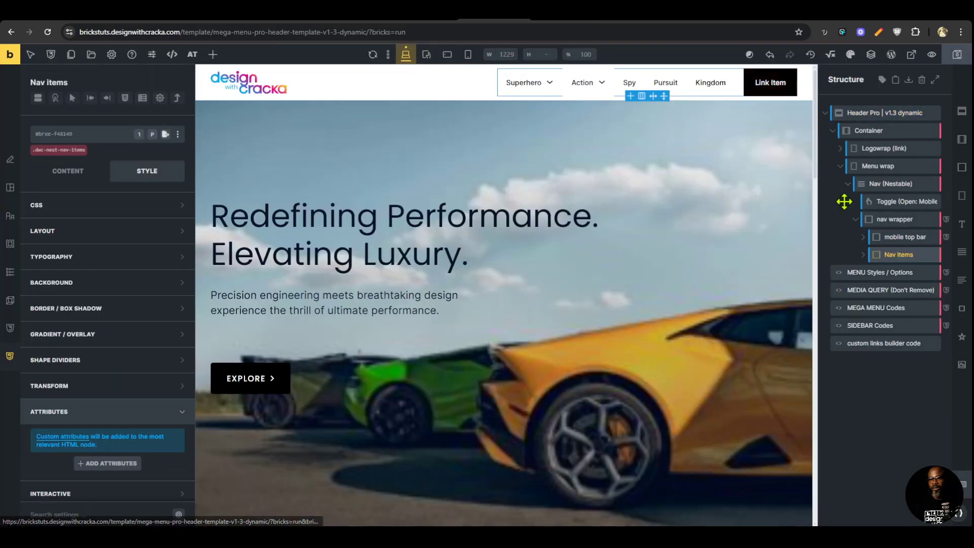
click(864, 254)
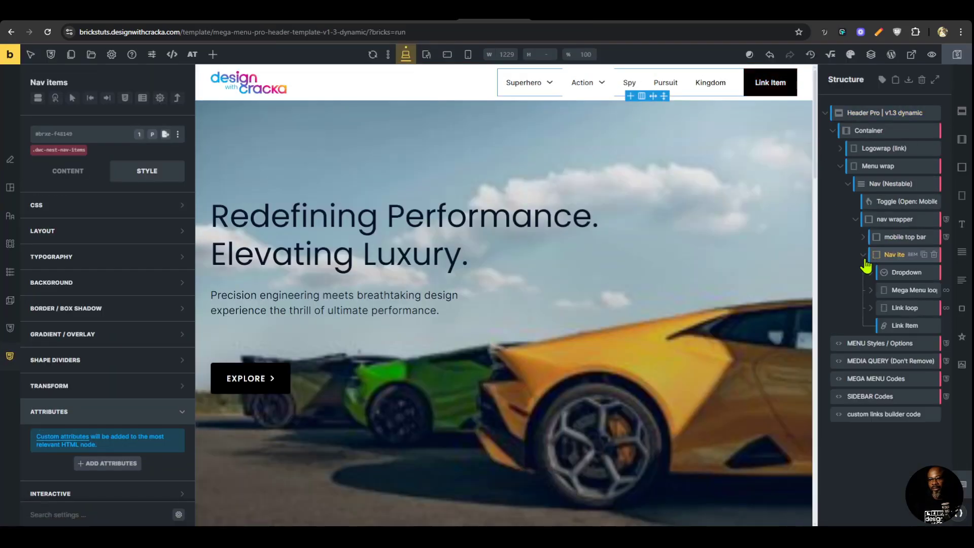
click(899, 325)
click(123, 439)
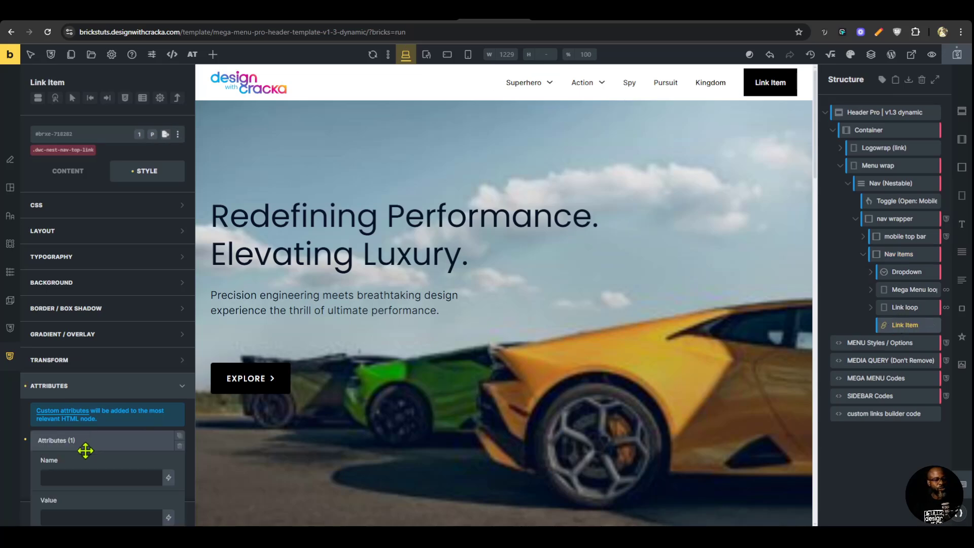
scroll(102, 477, down, 2)
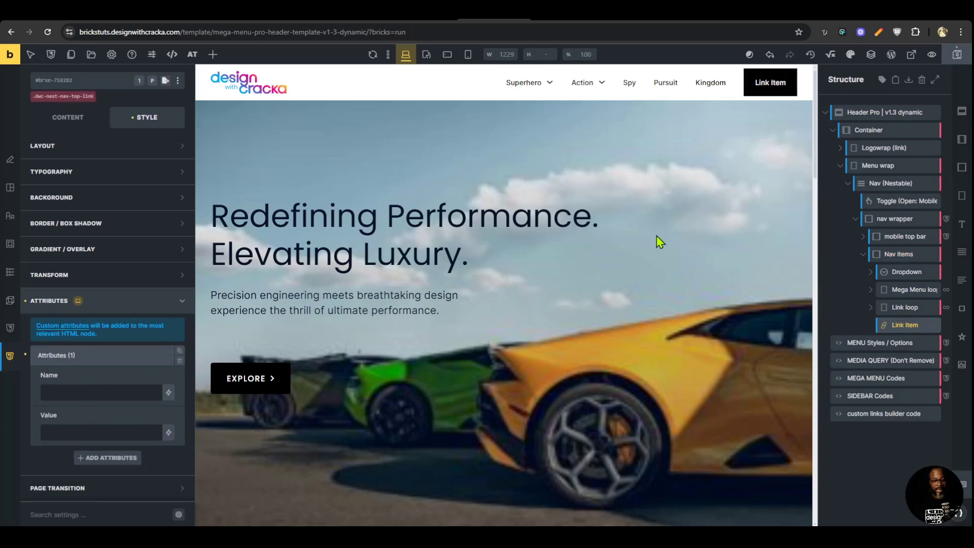
text(data)
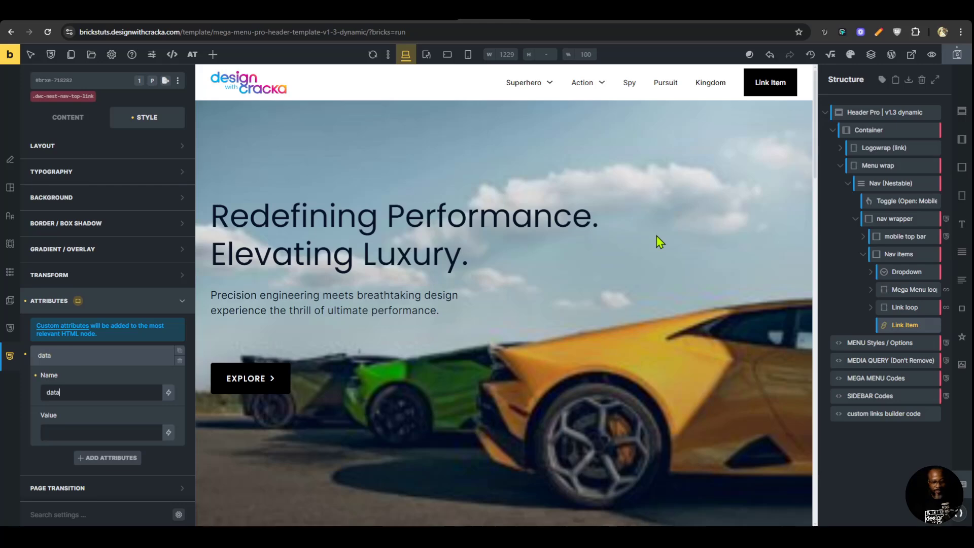
text(-breako)
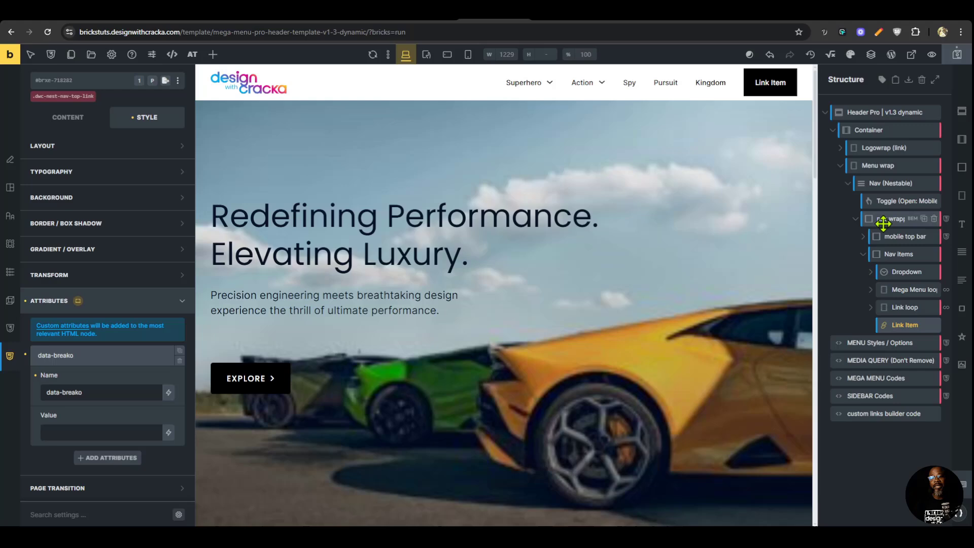
Copy the attributes of the Logowrap (link) element
click(885, 149)
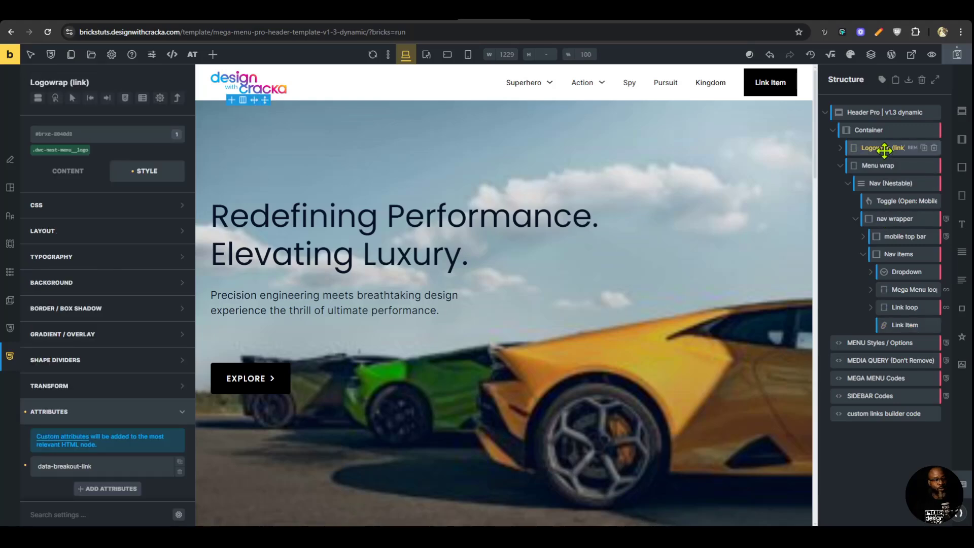
click(140, 472)
scroll(132, 452, down, 3)
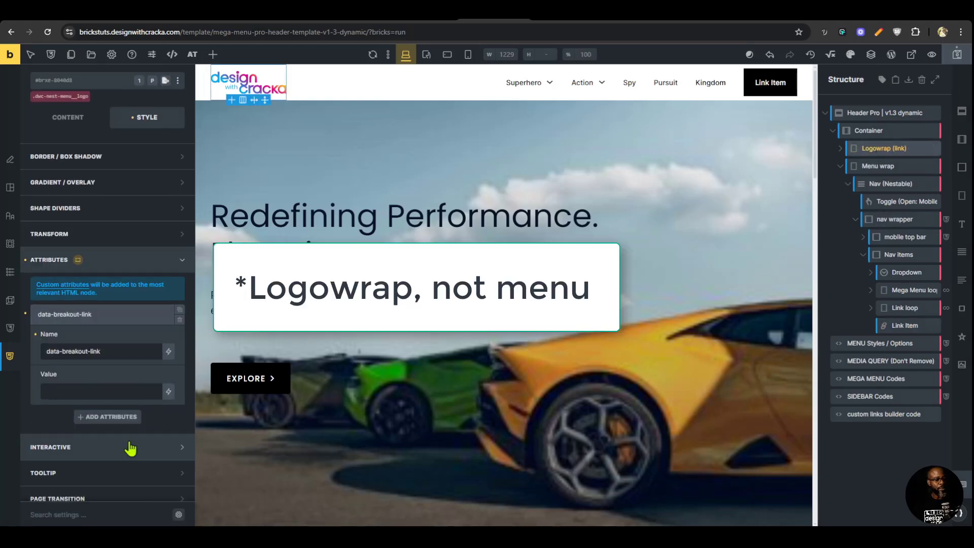
right_click(895, 149)
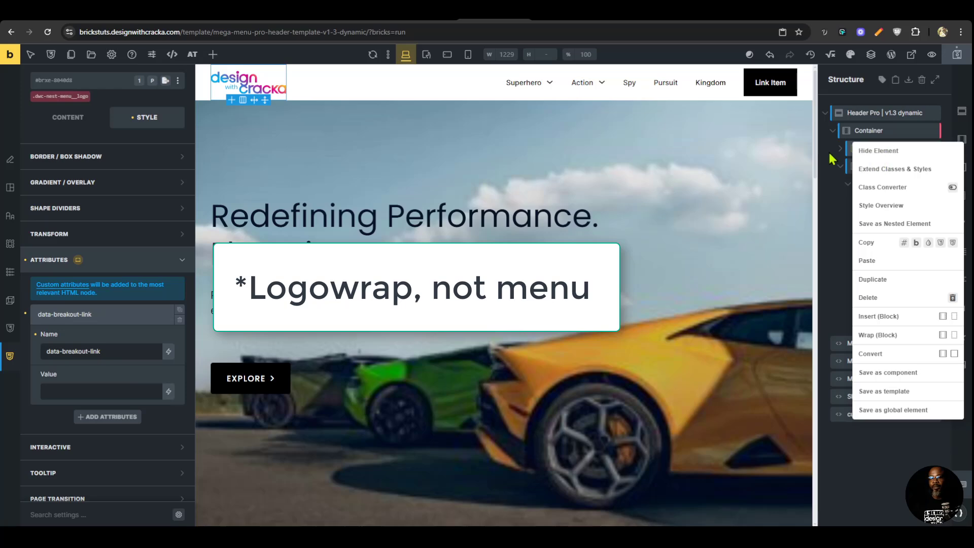
click(849, 155)
right_click(878, 152)
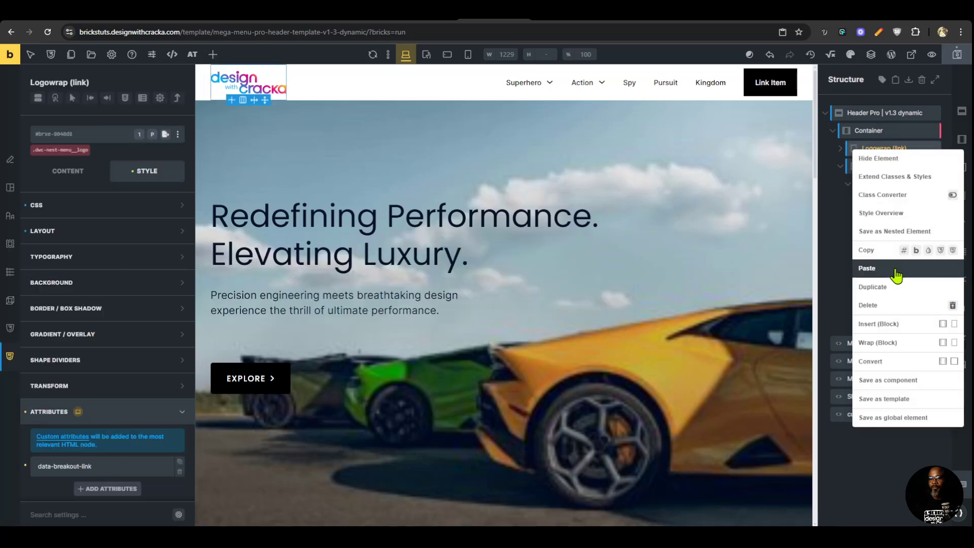
click(953, 250)
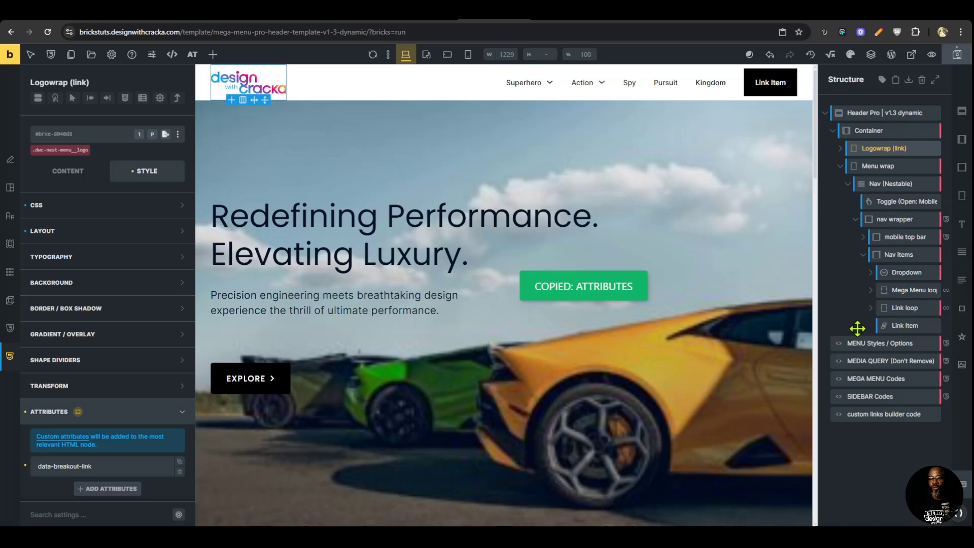
Paste the copied data-breakout-link attribute onto the Link Item and check it
click(893, 325)
right_click(900, 327)
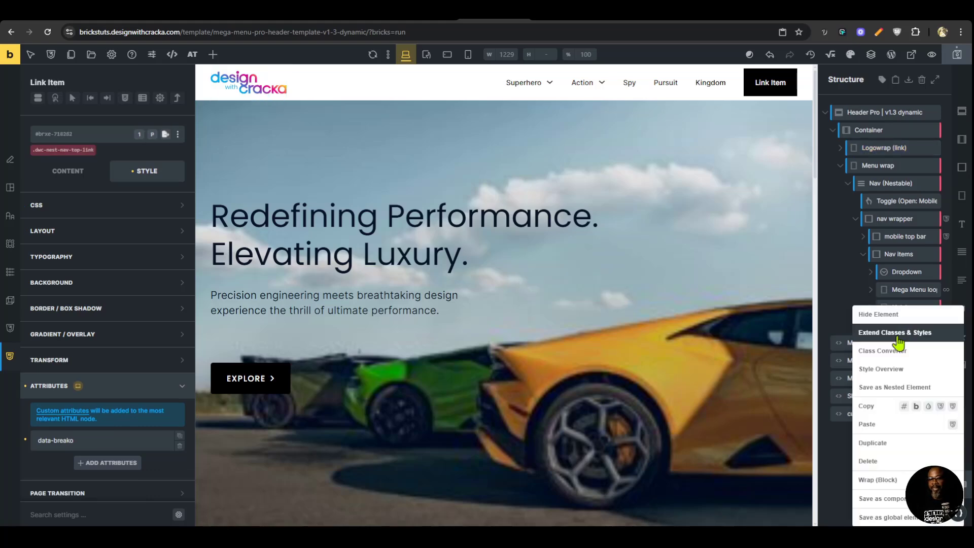
click(955, 425)
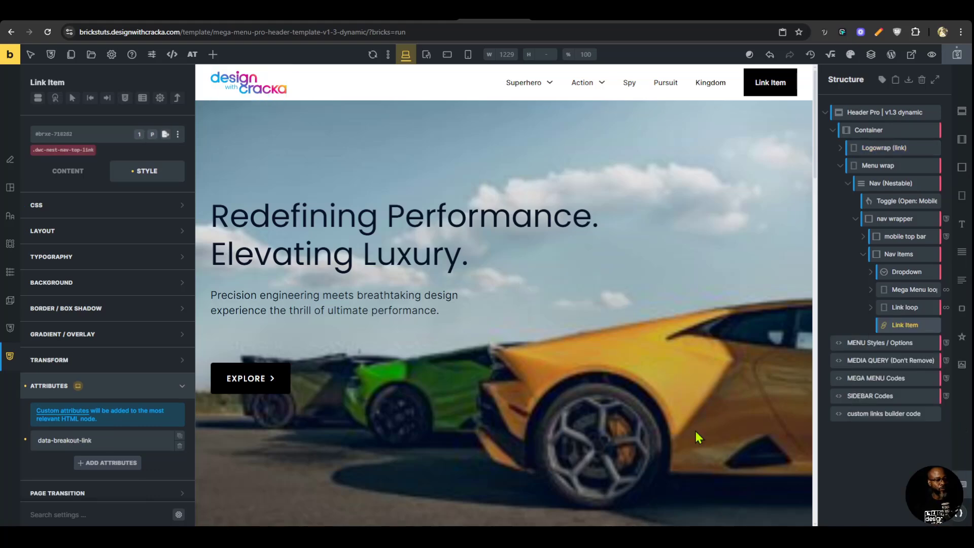
click(120, 437)
scroll(123, 416, down, 2)
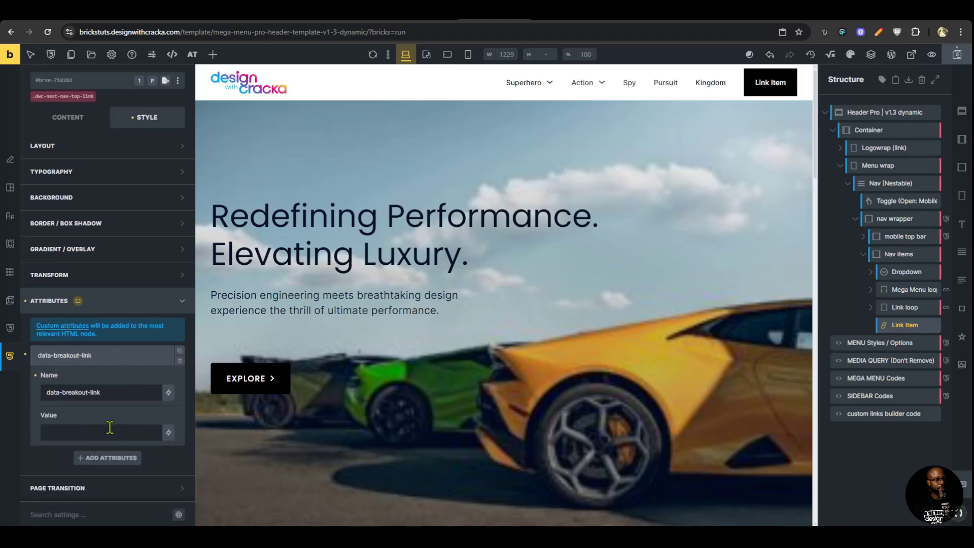
scroll(119, 355, up, 2)
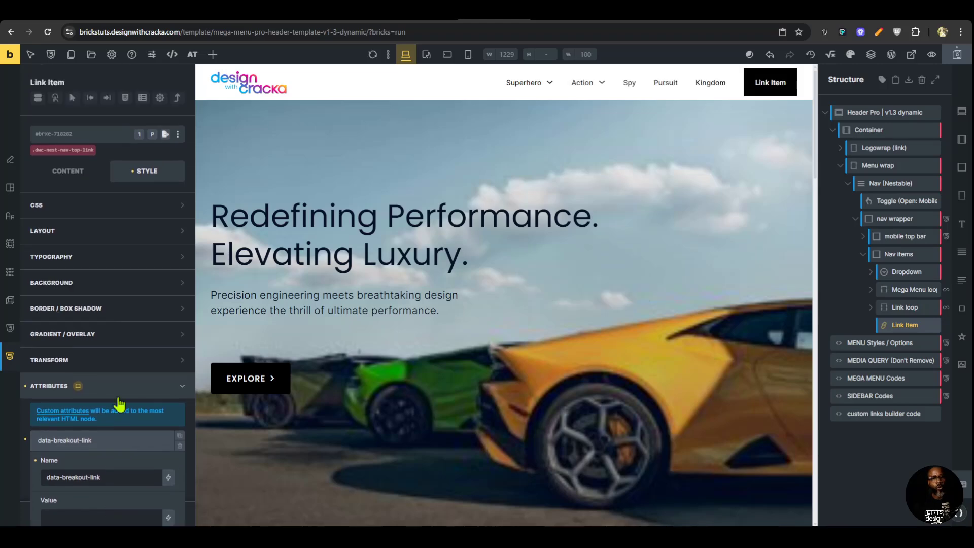
click(104, 440)
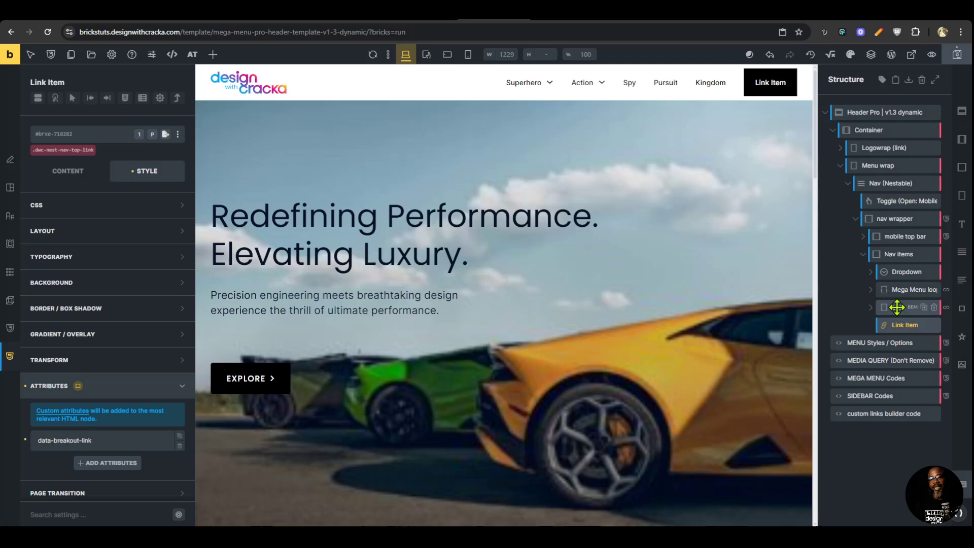
Save the header, reload the front end and test the mobile overlay menu
click(958, 54)
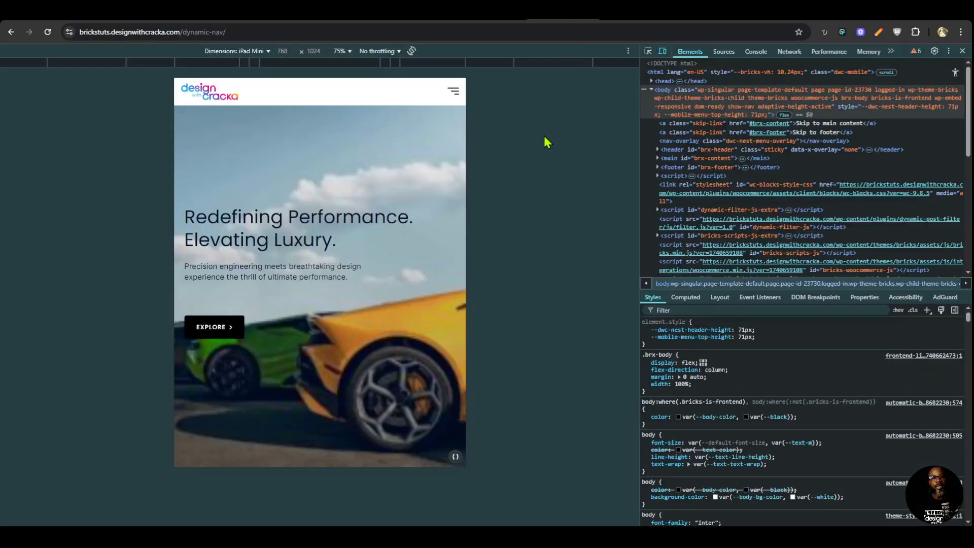
key(ctrl+r)
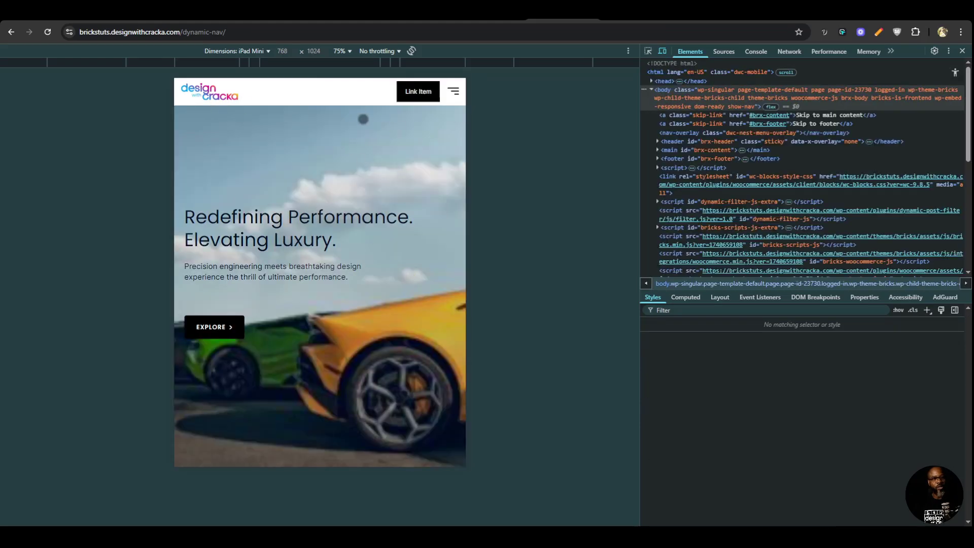
click(453, 92)
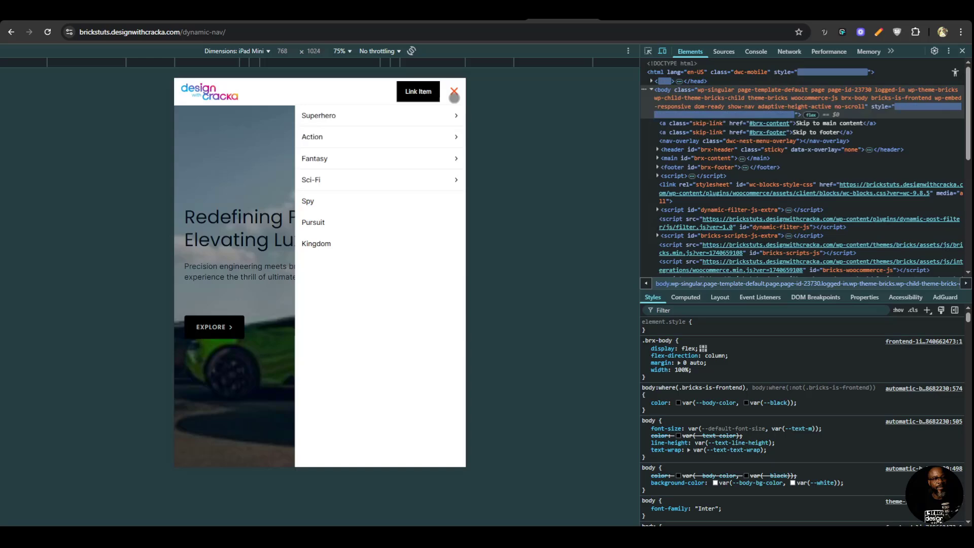
click(454, 94)
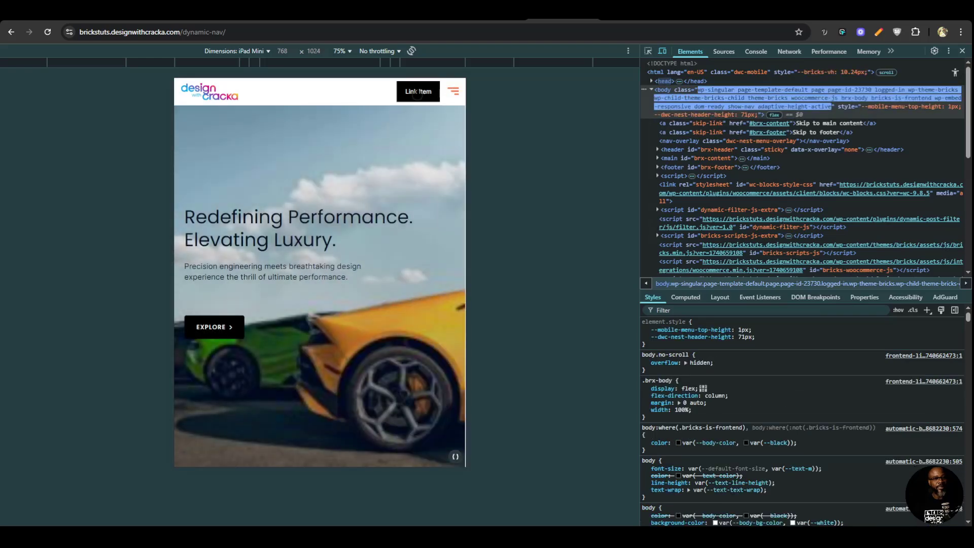
click(447, 91)
click(455, 92)
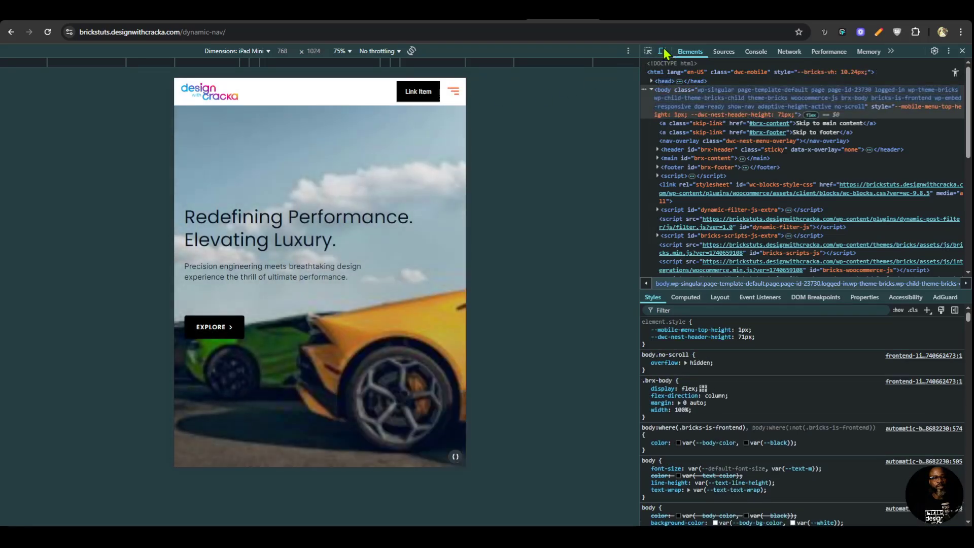
Compare desktop and tablet widths, test the tablet menu, then close DevTools
click(663, 51)
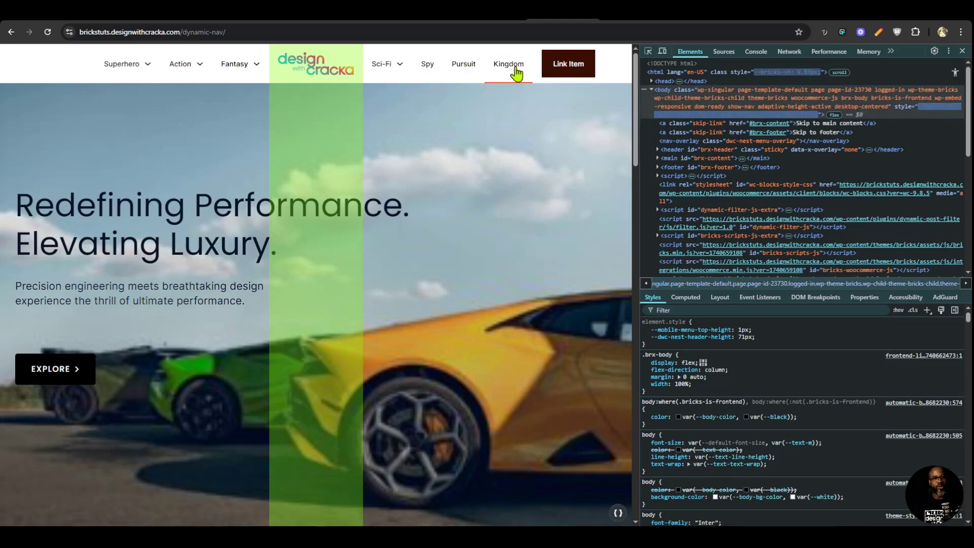
click(665, 51)
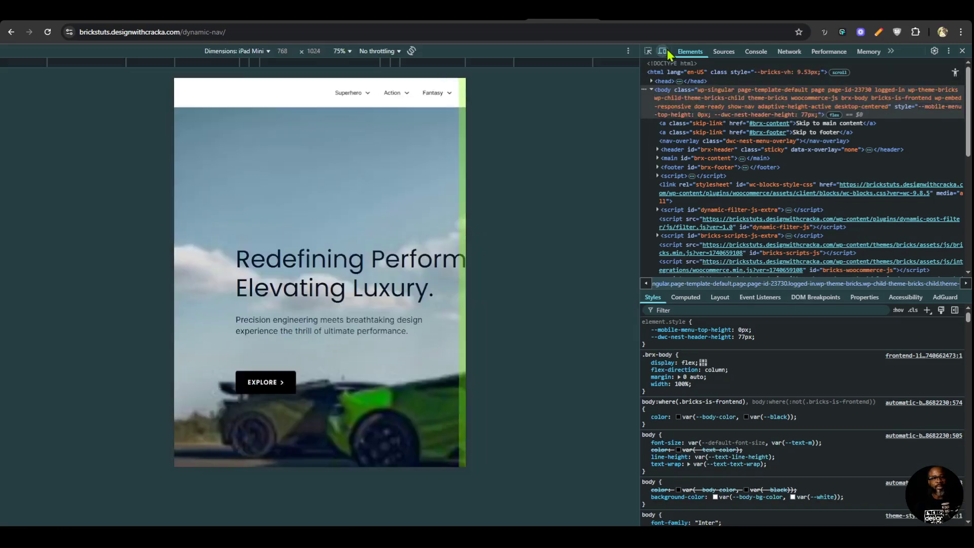
click(453, 92)
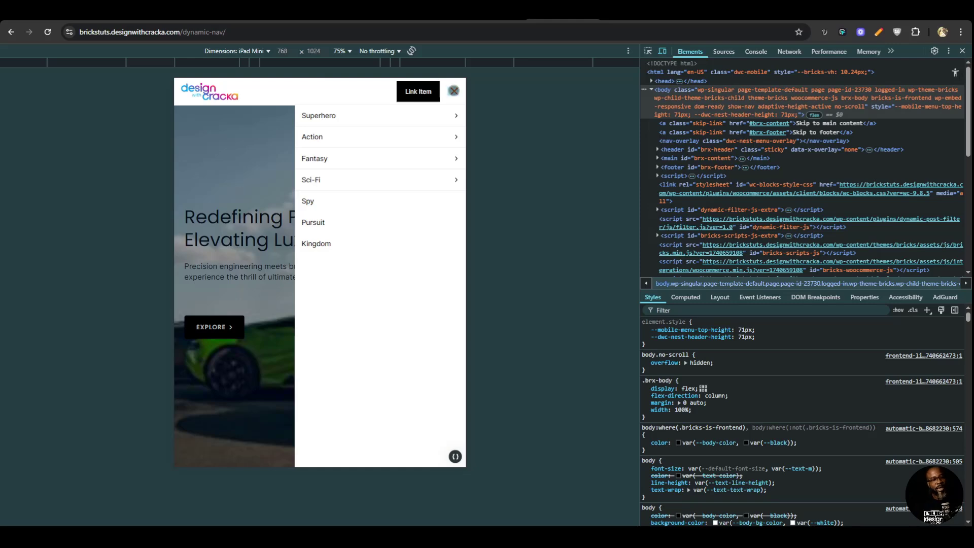
key(Escape)
key(F12)
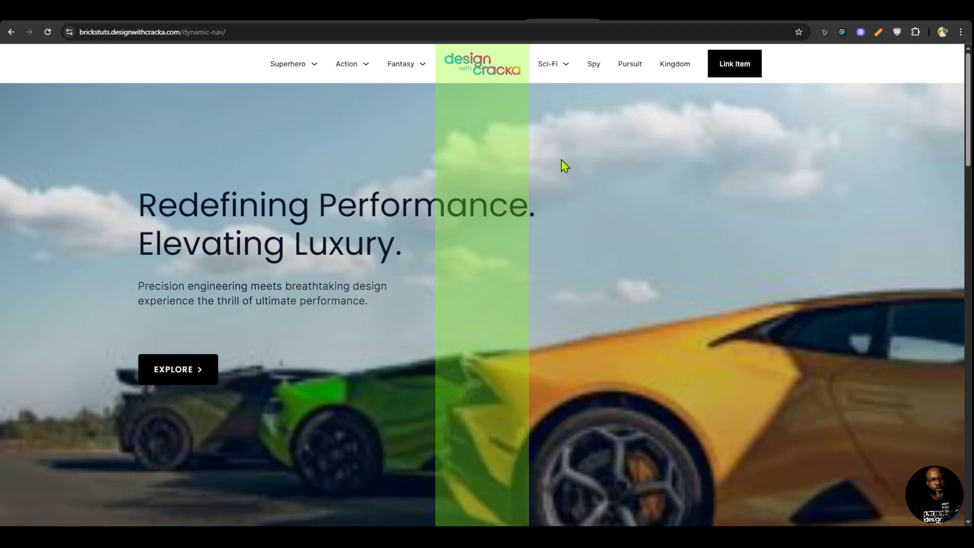
Check Header Pro's data-overlay-header attribute and compare with the live page
click(504, 24)
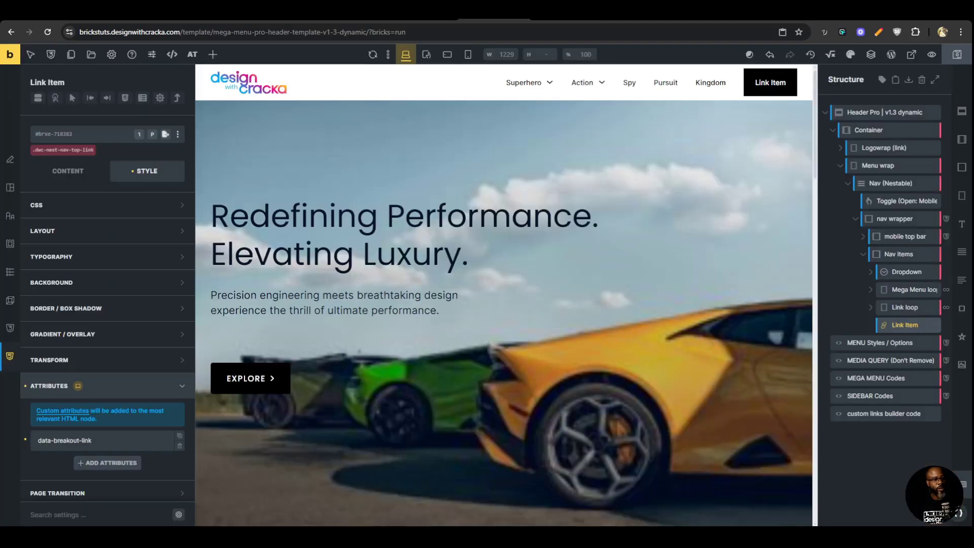
click(853, 111)
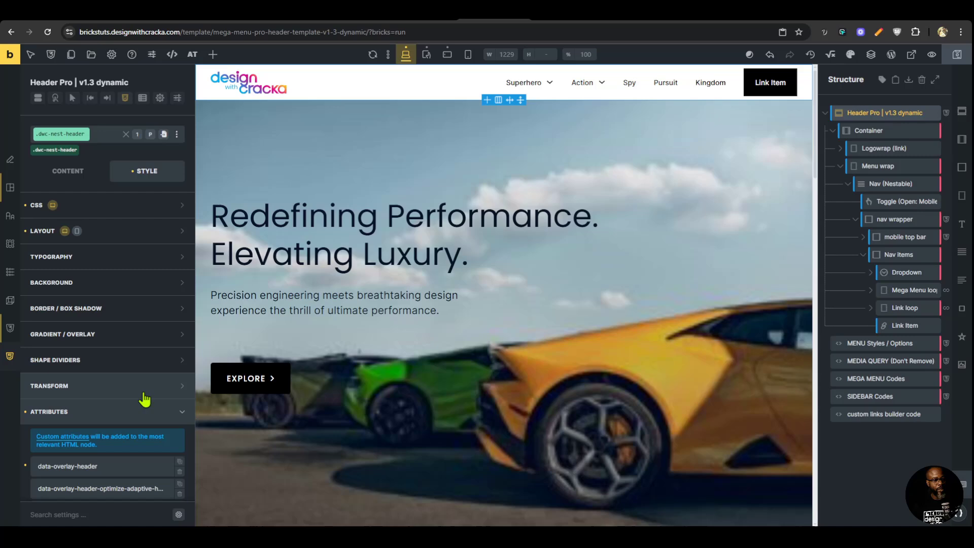
scroll(115, 392, down, 3)
click(117, 314)
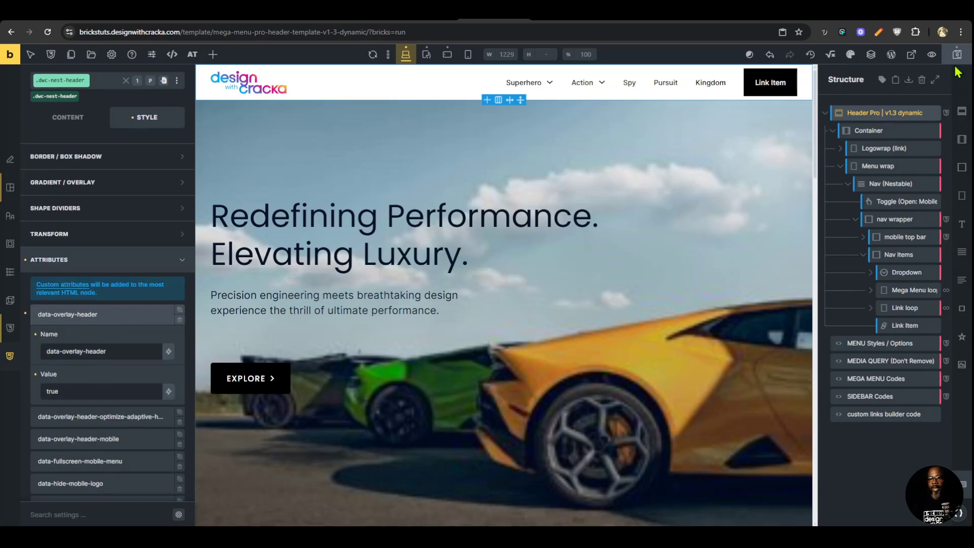
click(563, 25)
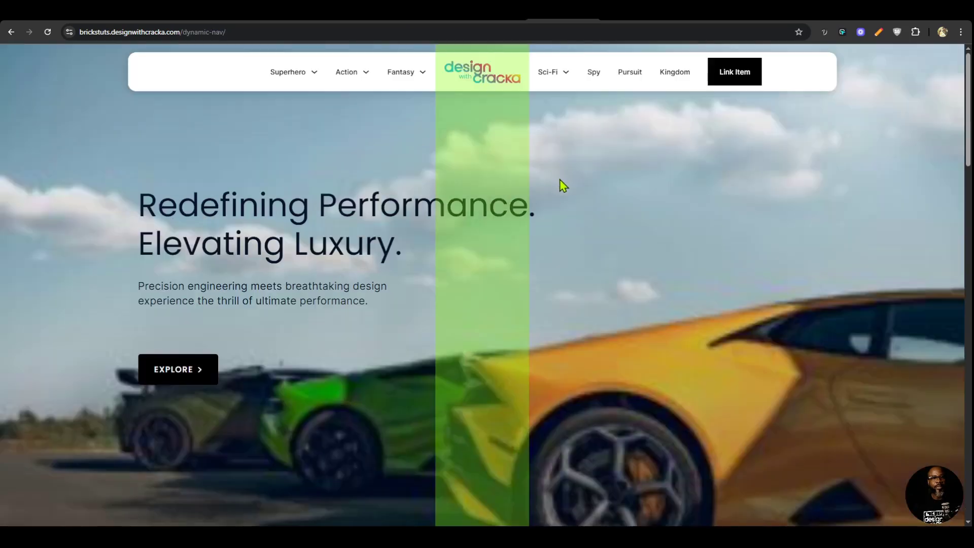
mouse_move(562, 83)
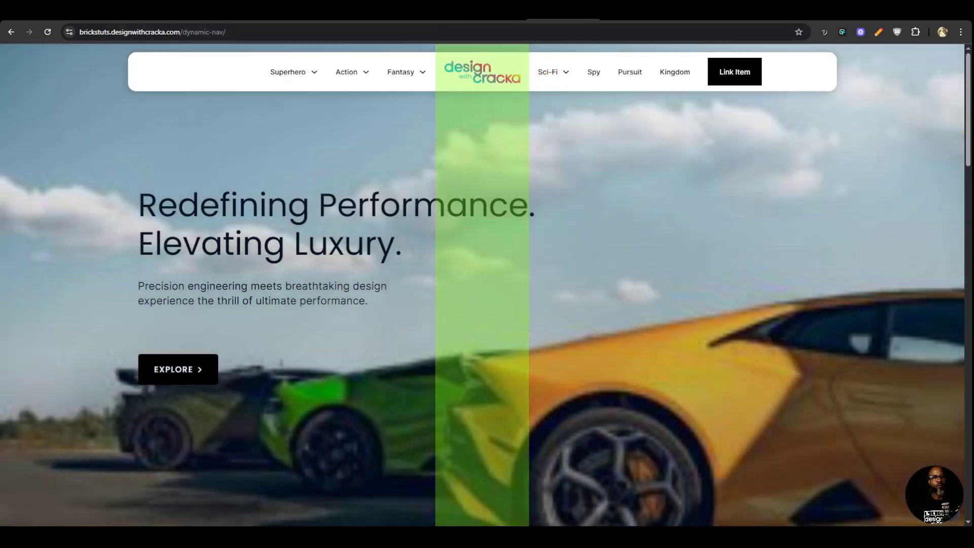
click(495, 24)
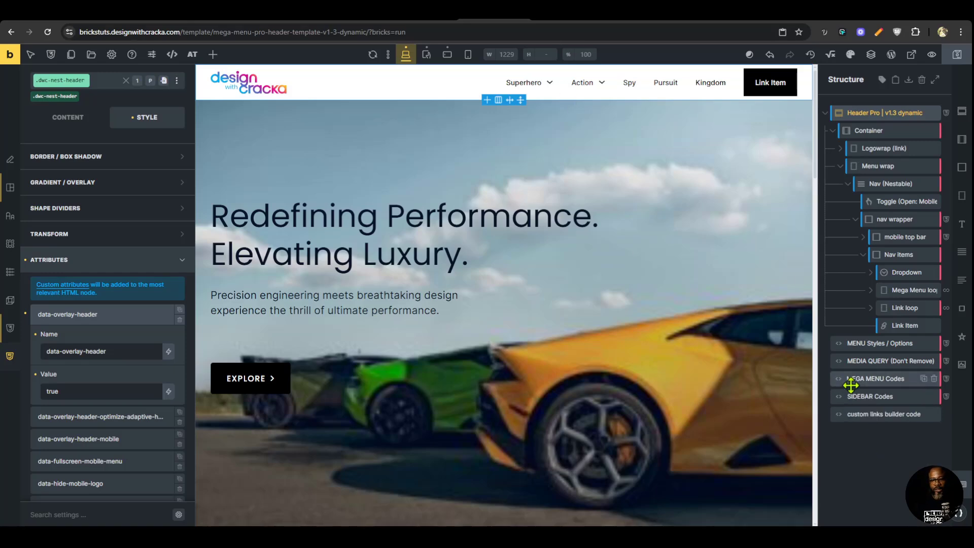
Change adaptiveHeight from false to 1 in the MENU Styles / Options JavaScript and save
click(869, 343)
click(869, 343)
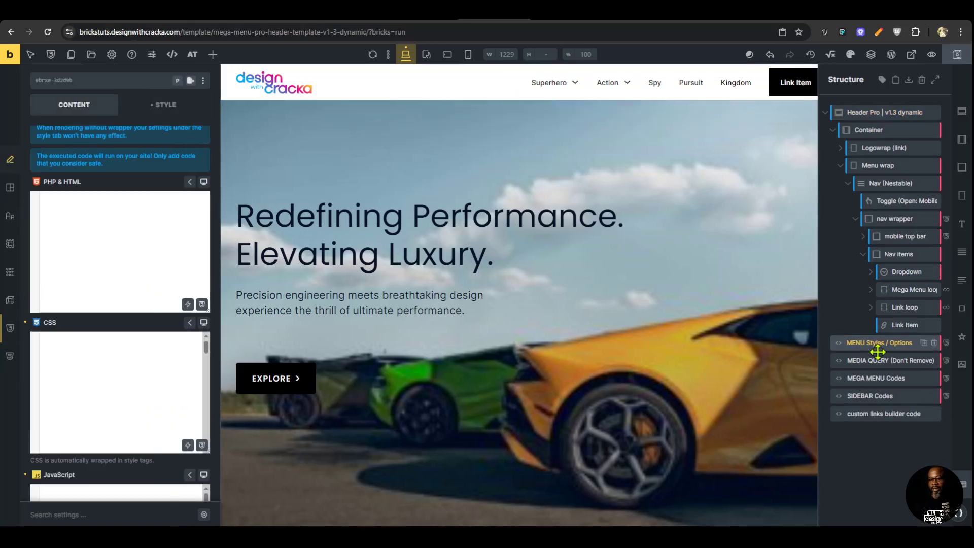
scroll(228, 301, down, 5)
scroll(232, 446, down, 3)
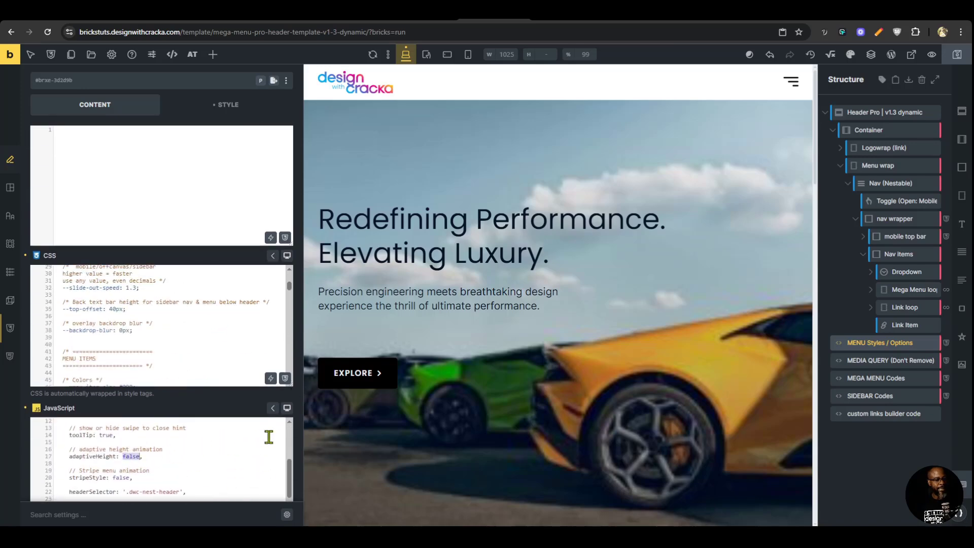
text(1)
key(ctrl+s)
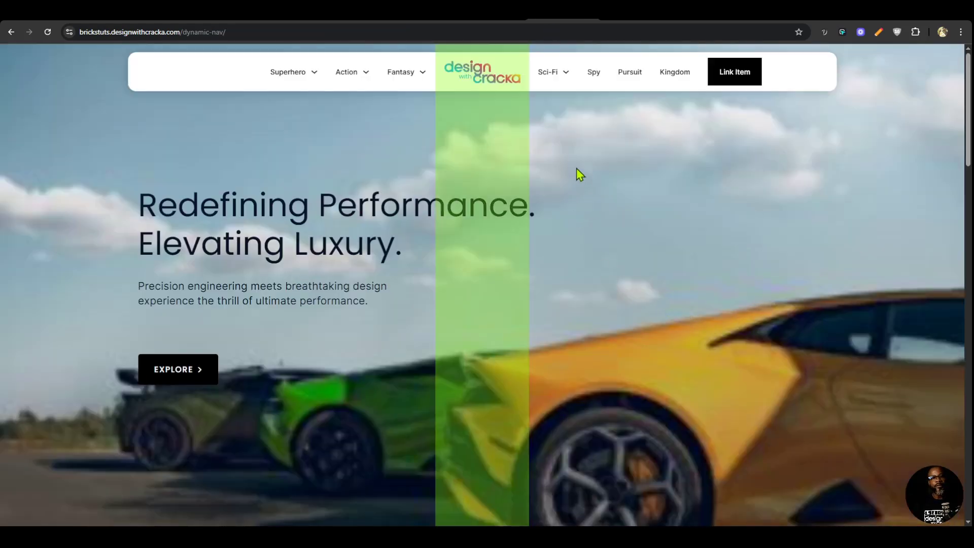
Preview the Sci-Fi, Action and Fantasy mega menus on the live page
mouse_move(563, 73)
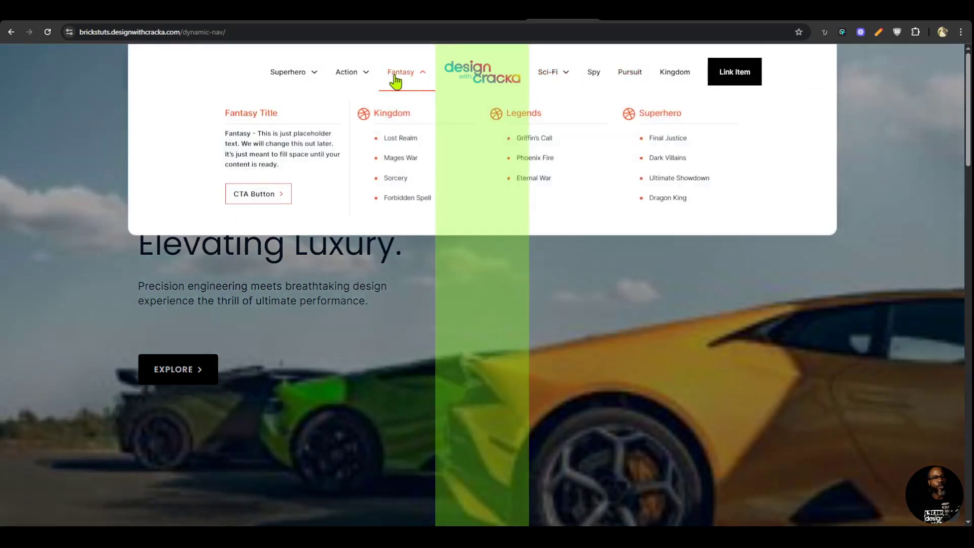
mouse_move(347, 62)
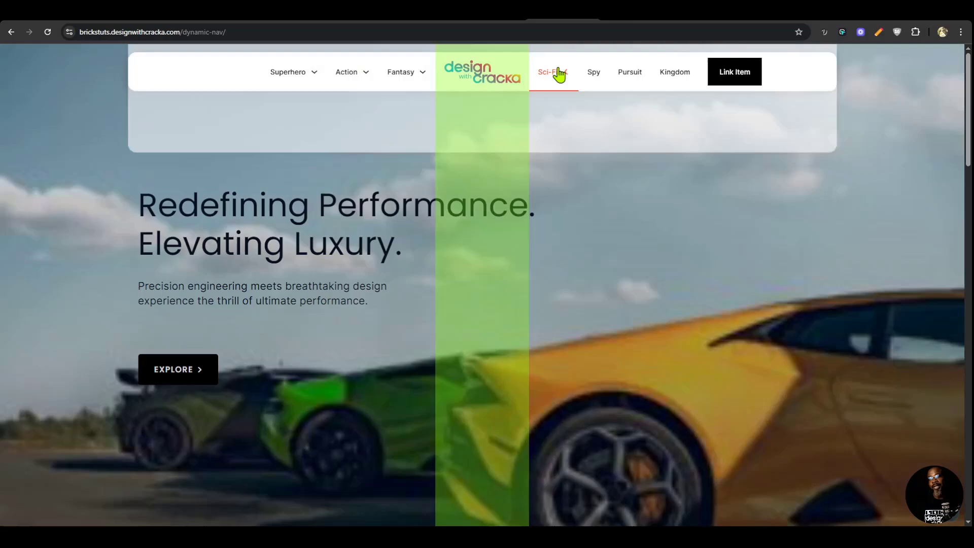
mouse_move(541, 86)
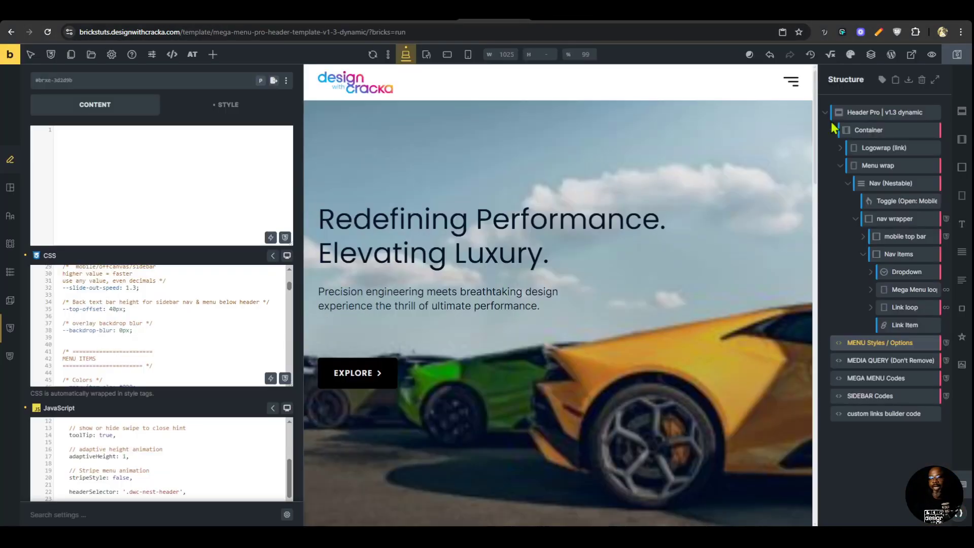
click(880, 112)
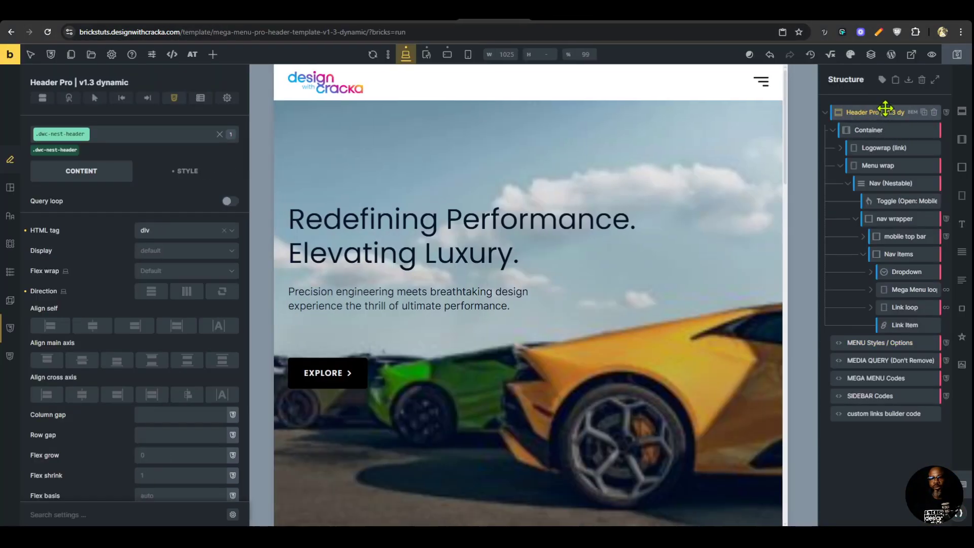
click(7, 358)
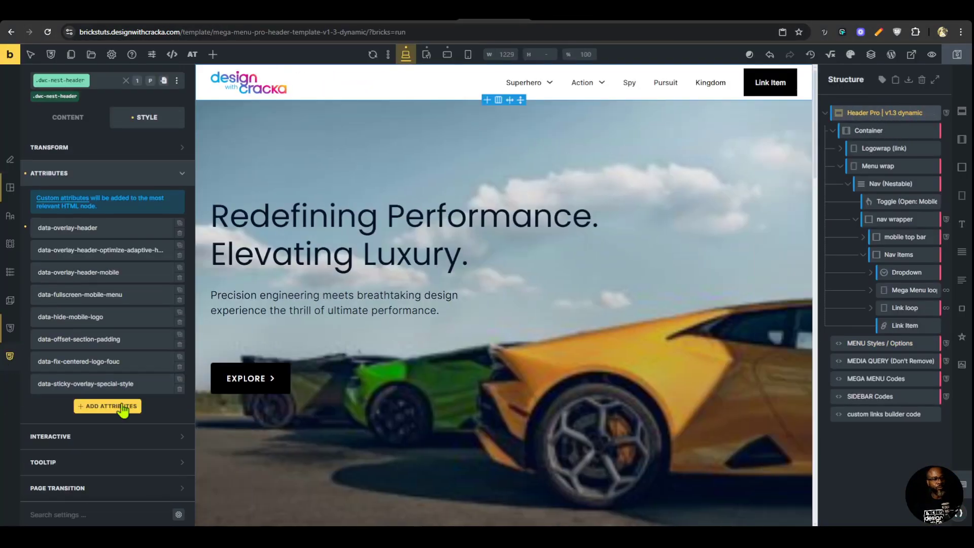
click(127, 257)
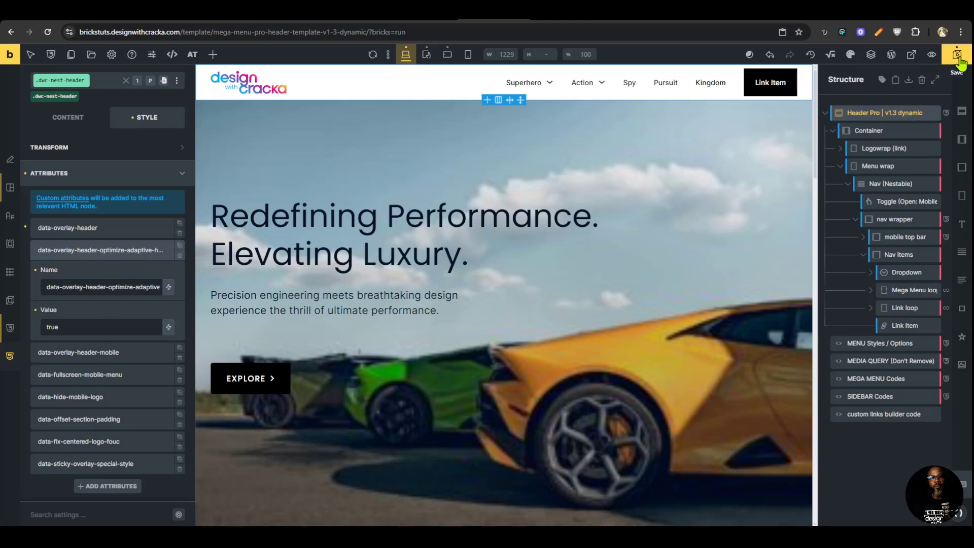
key(ctrl+Tab)
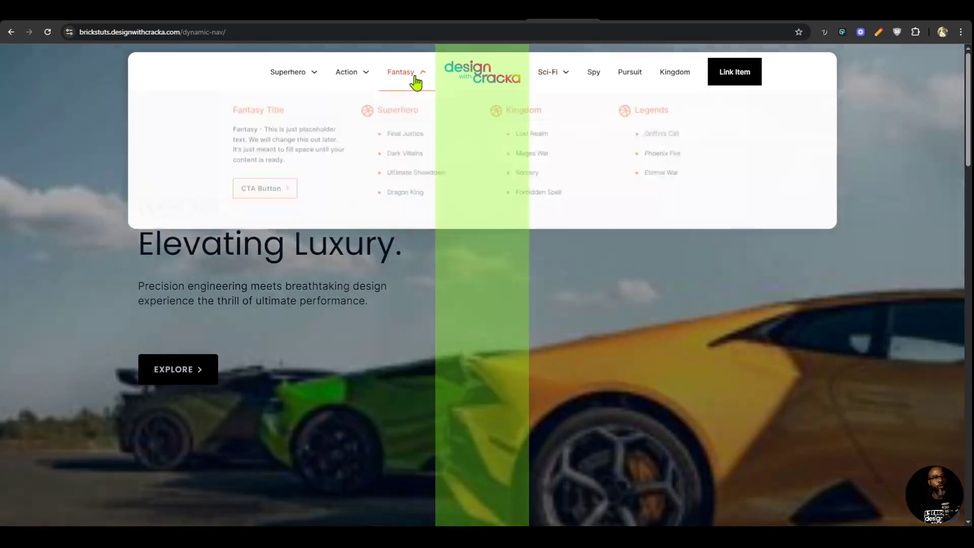
mouse_move(348, 80)
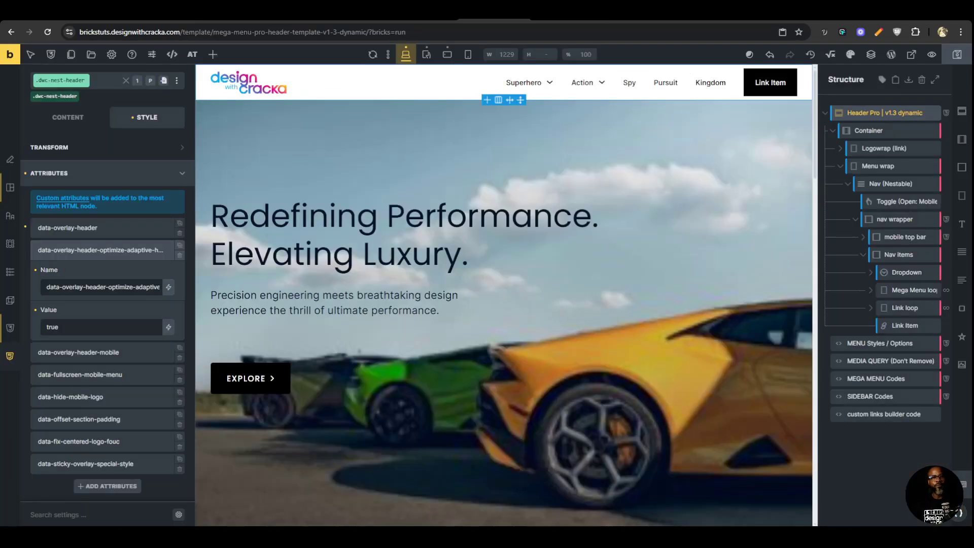
Collapse the attribute details, then preview the live page as iPhone SE and toggle the menu
click(103, 252)
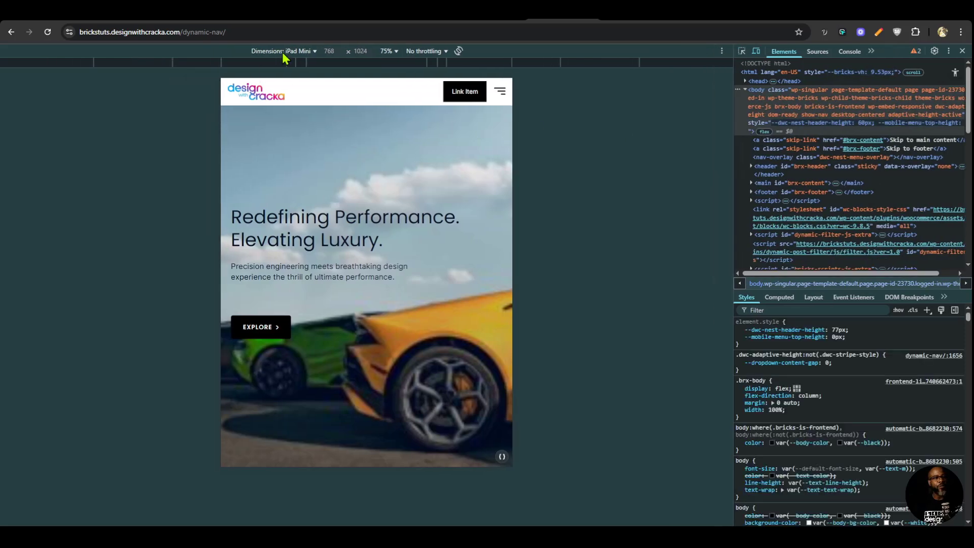
click(305, 51)
click(357, 94)
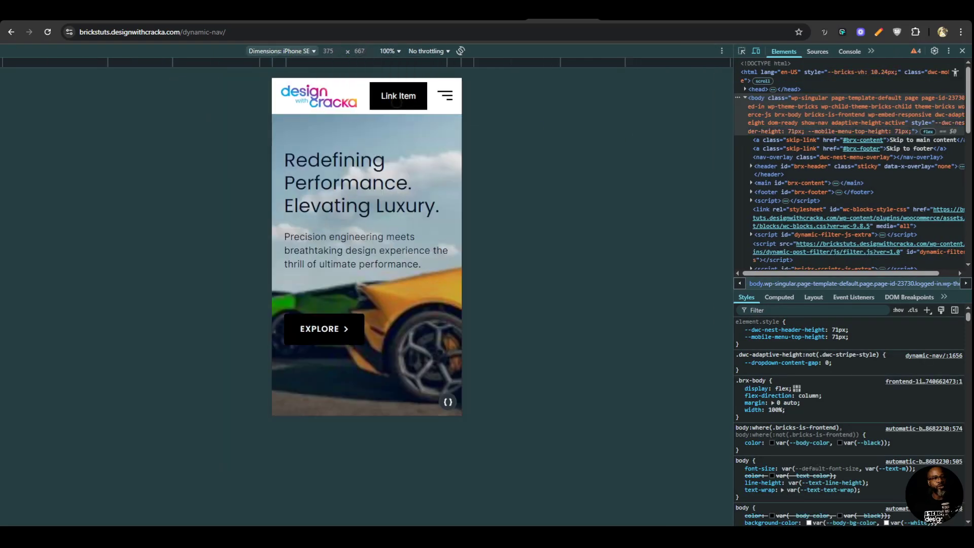
click(446, 94)
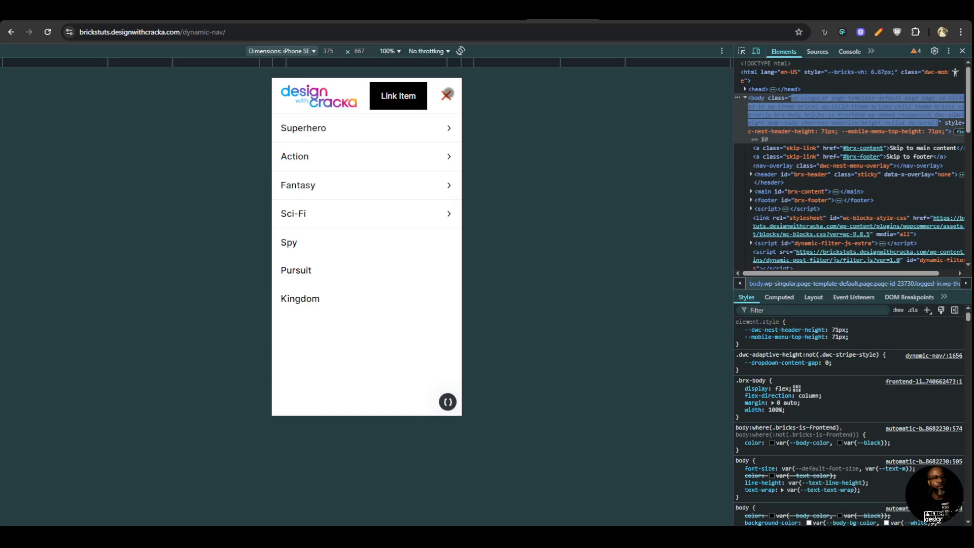
click(447, 94)
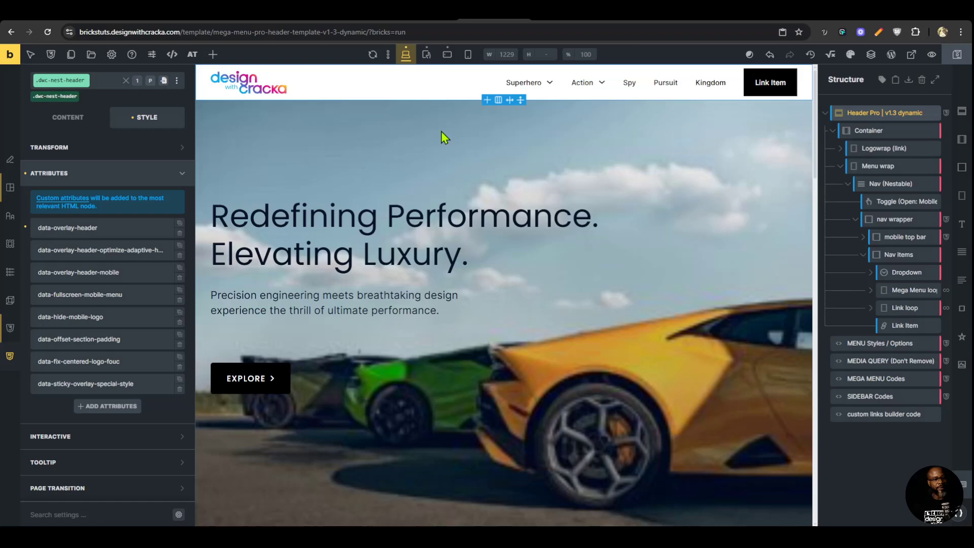
Delete Link Item's data-breakout-link attribute and inspect Header Pro's data-overlay-header-mobile attribute
click(894, 326)
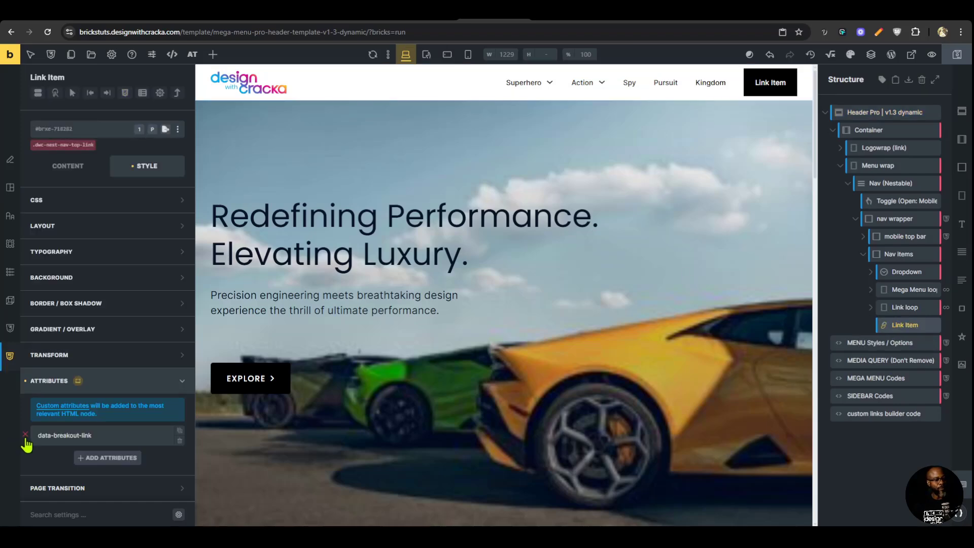
click(24, 436)
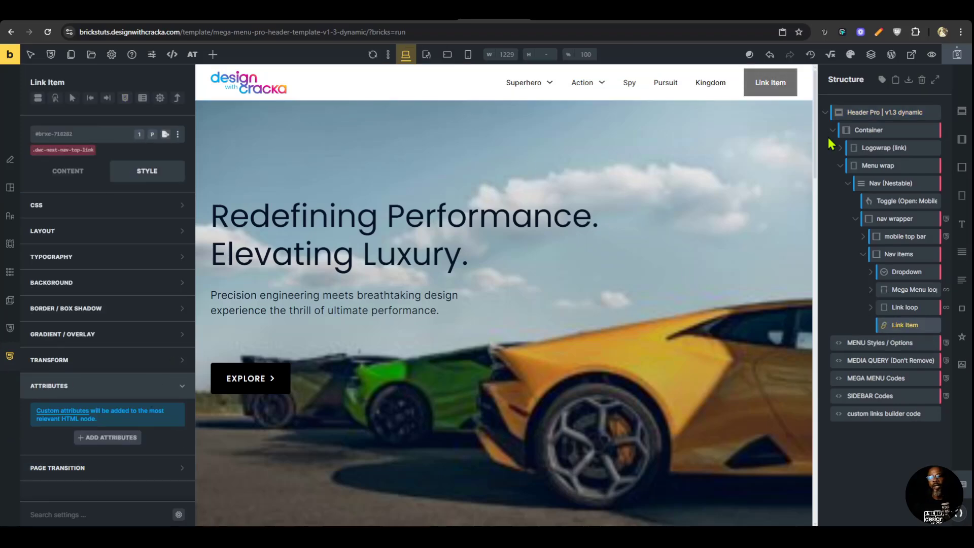
click(859, 107)
scroll(132, 330, down, 5)
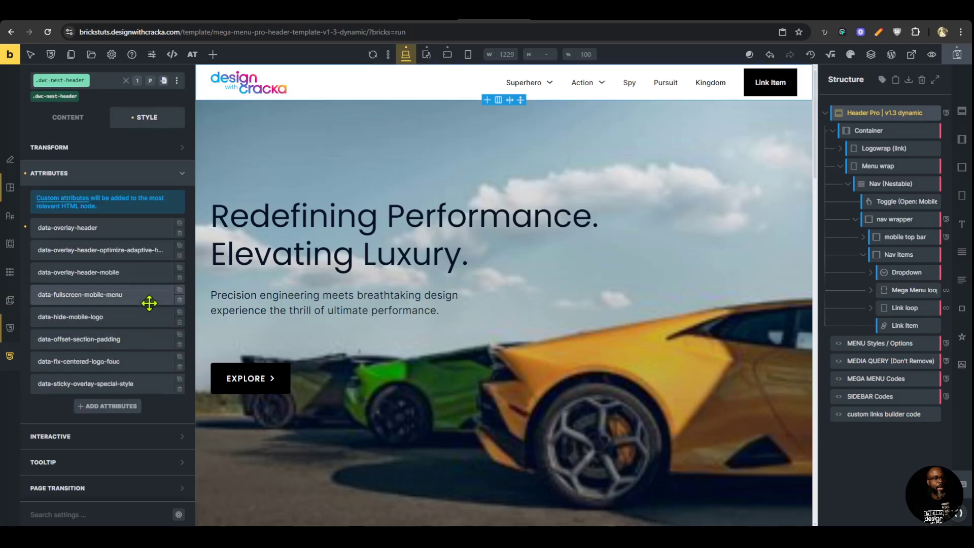
click(127, 270)
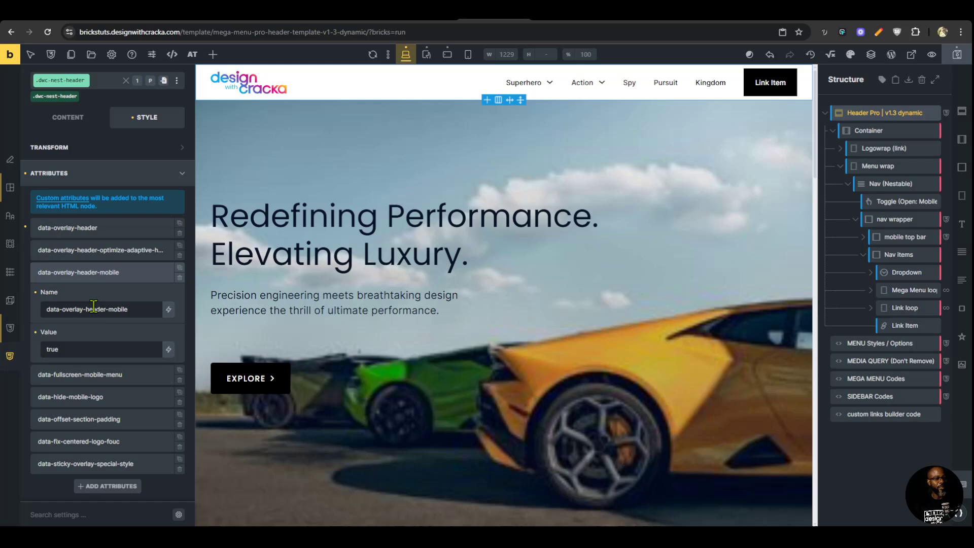
Test the mobile overlay menu, including opening and leaving the Superhero submenu
click(564, 19)
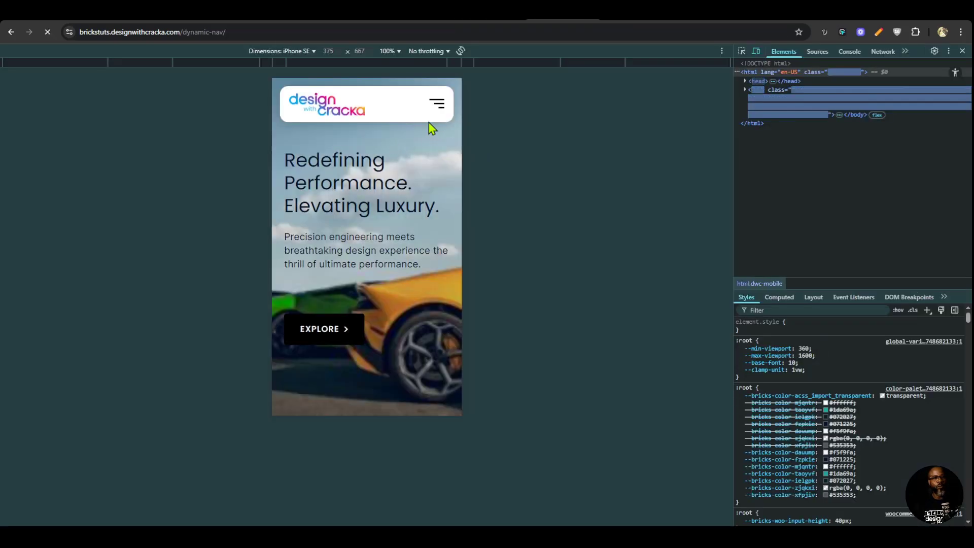
click(440, 105)
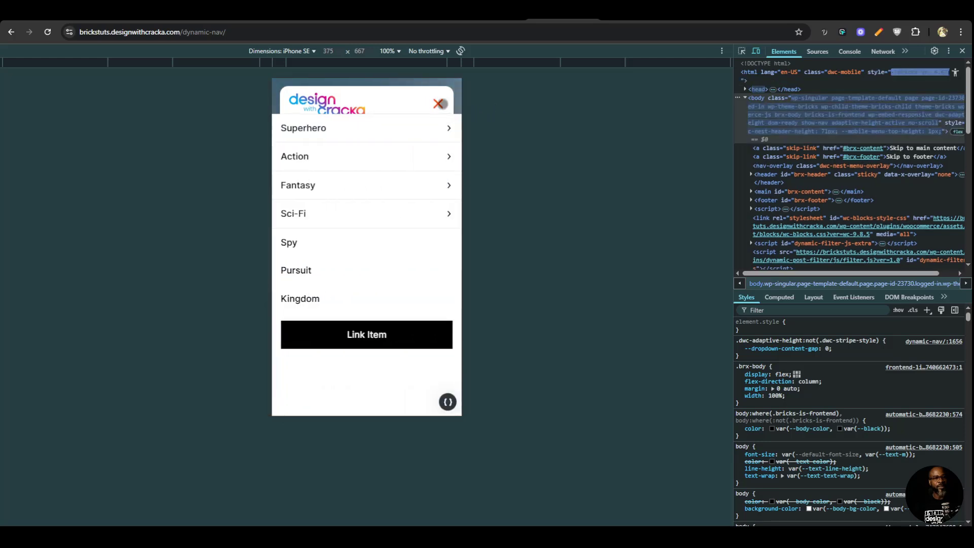
click(439, 104)
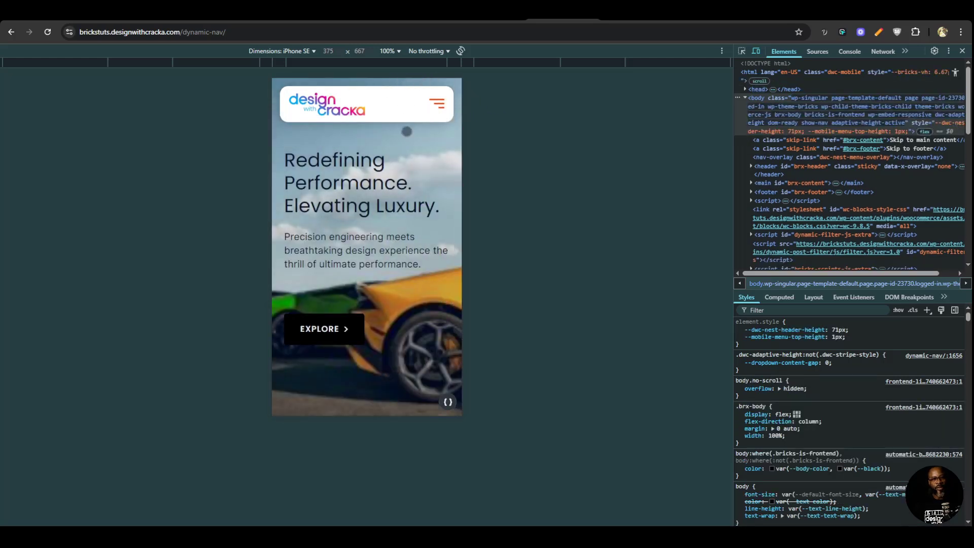
click(437, 103)
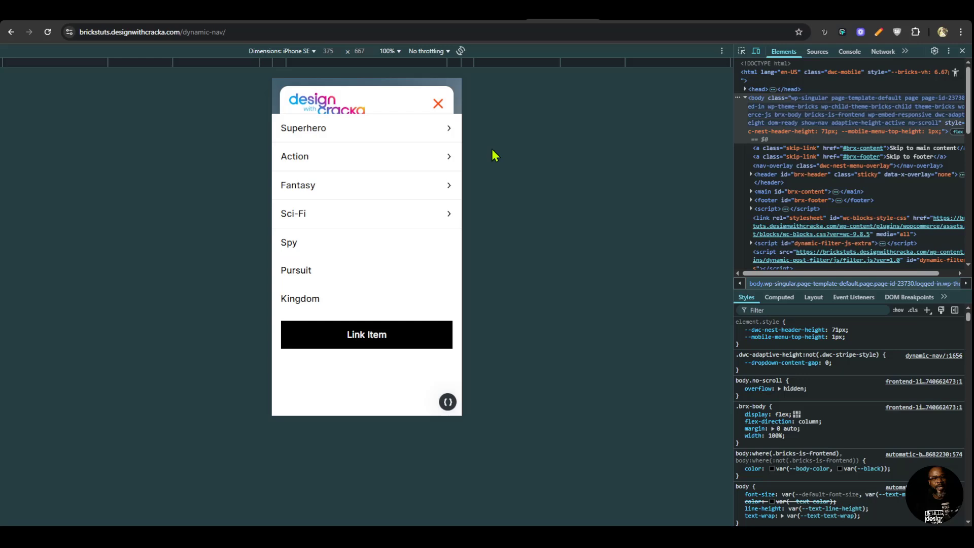
click(446, 131)
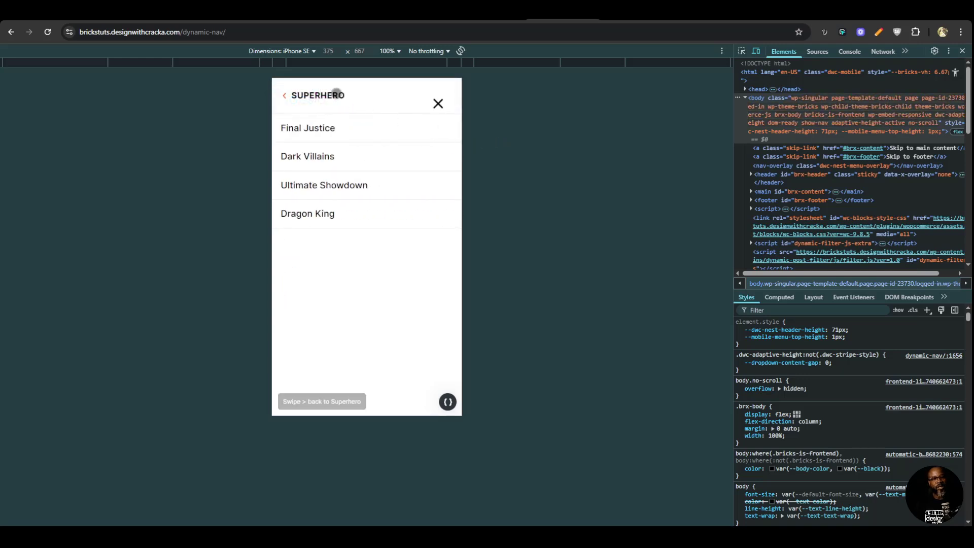
click(336, 94)
click(438, 103)
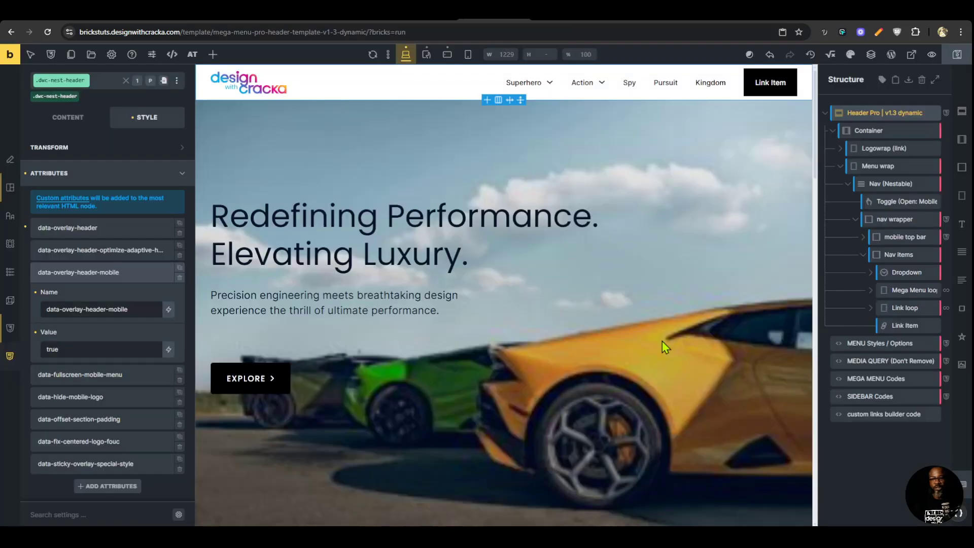
Set the nav's data-match-overlay-header-width to true and data-slide-in-direction to top, then save
click(875, 183)
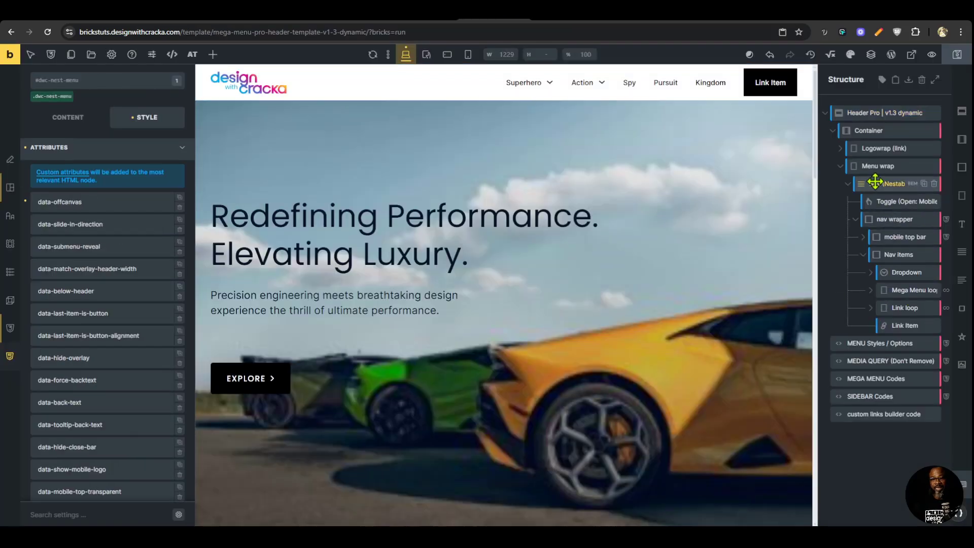
click(121, 270)
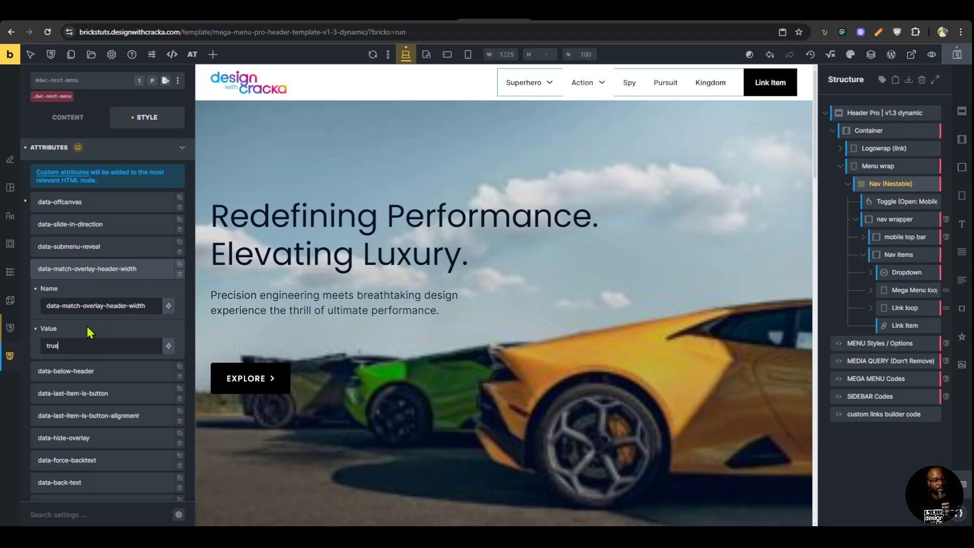
scroll(117, 386, up, 1)
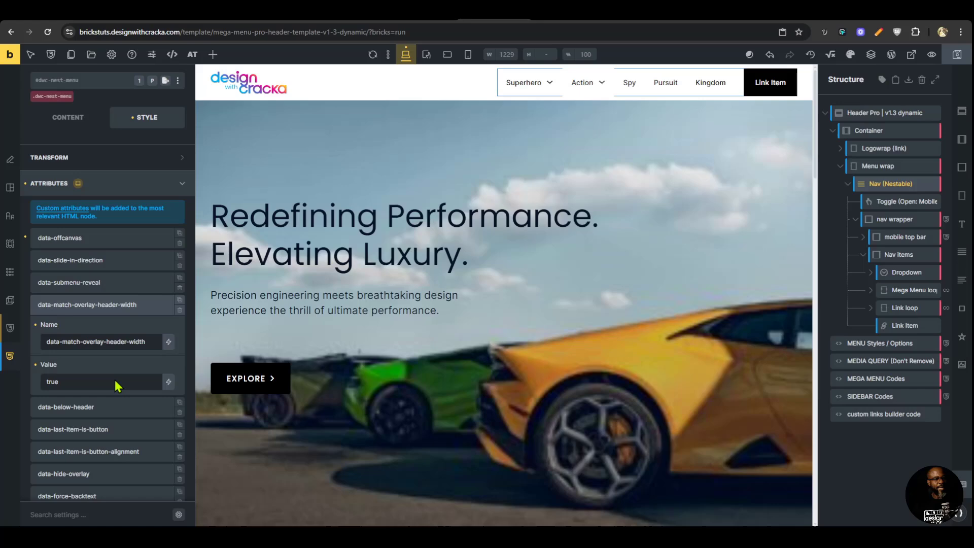
scroll(106, 294, up, 3)
scroll(122, 315, down, 1)
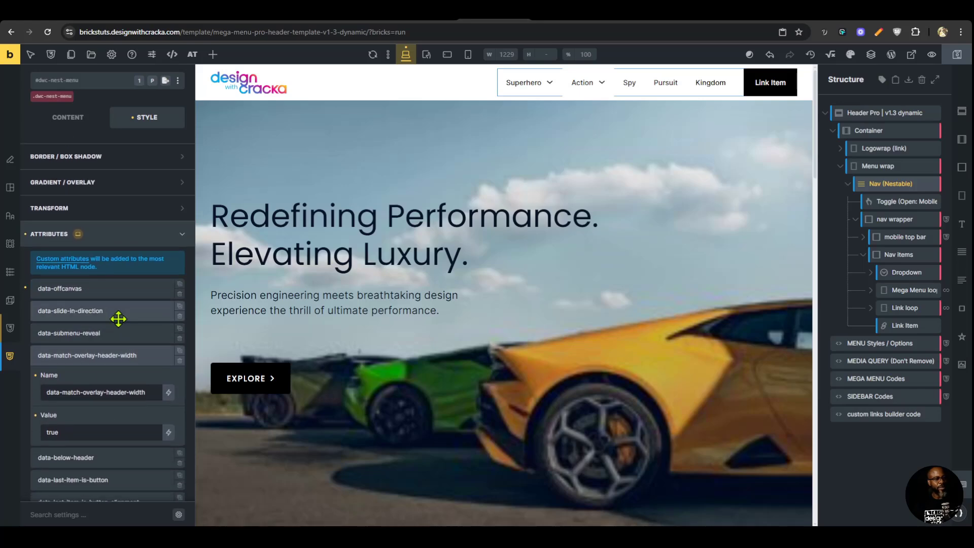
click(123, 315)
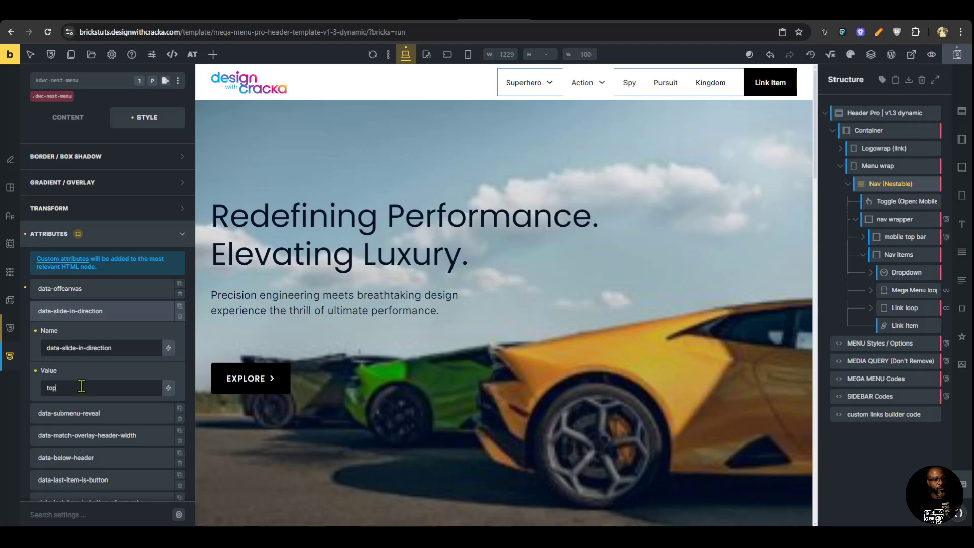
click(949, 68)
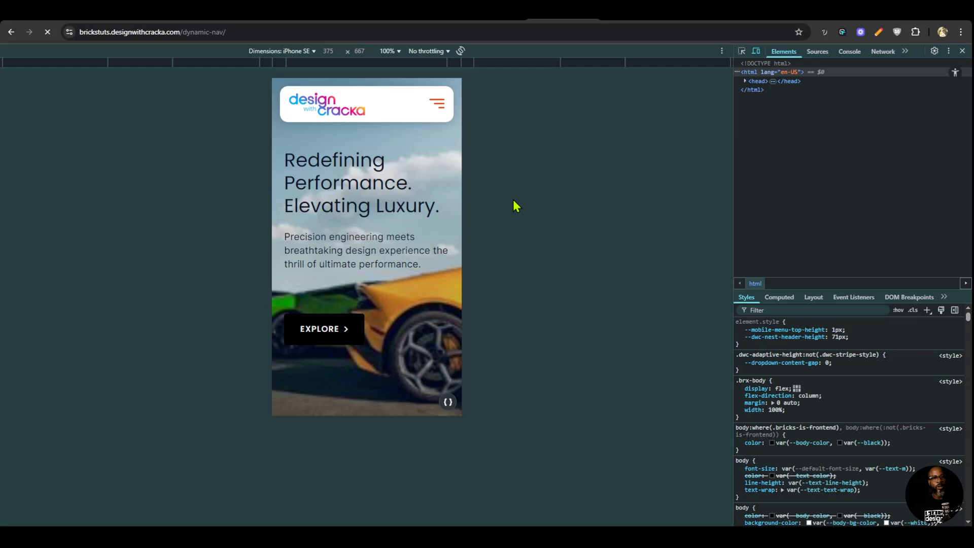
Toggle the mobile overlay menu open and closed to check its new header-width layout
click(437, 102)
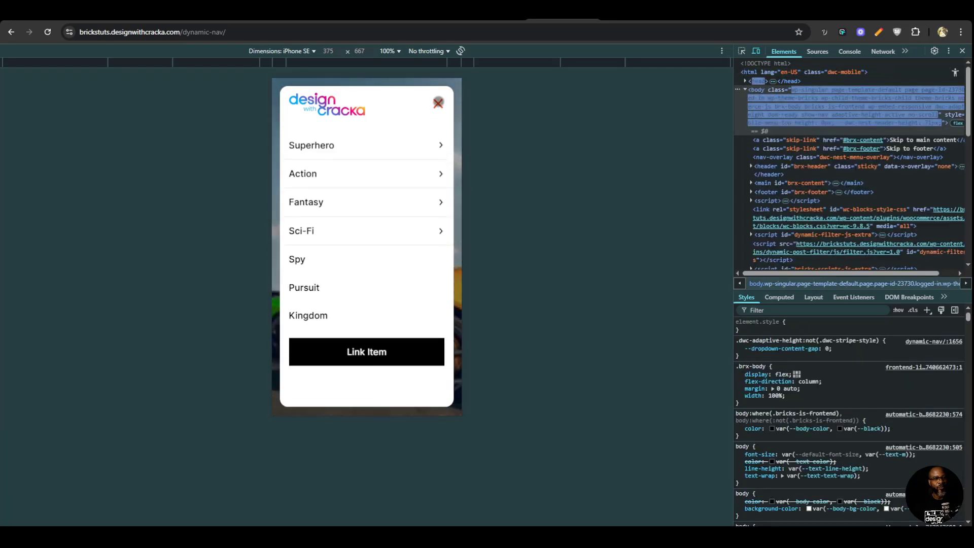
click(438, 102)
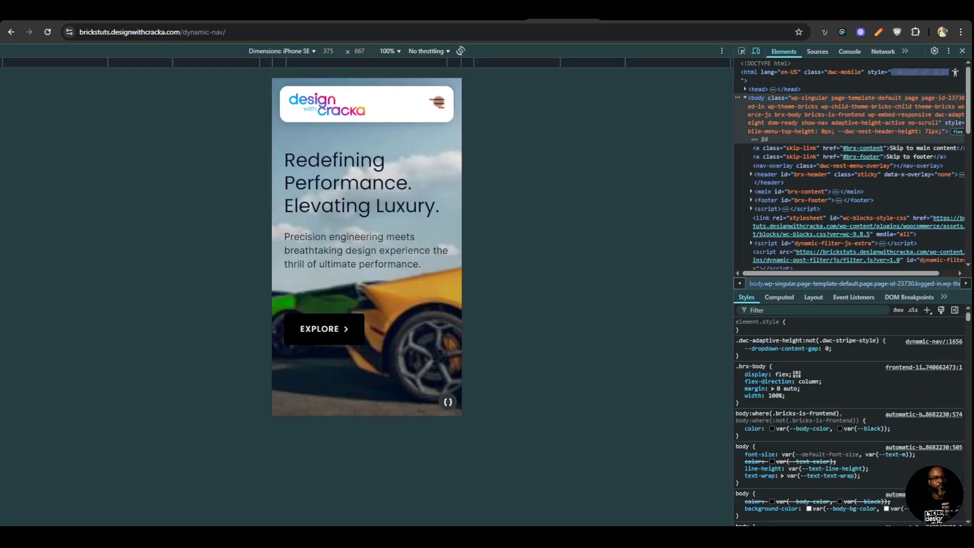
click(437, 103)
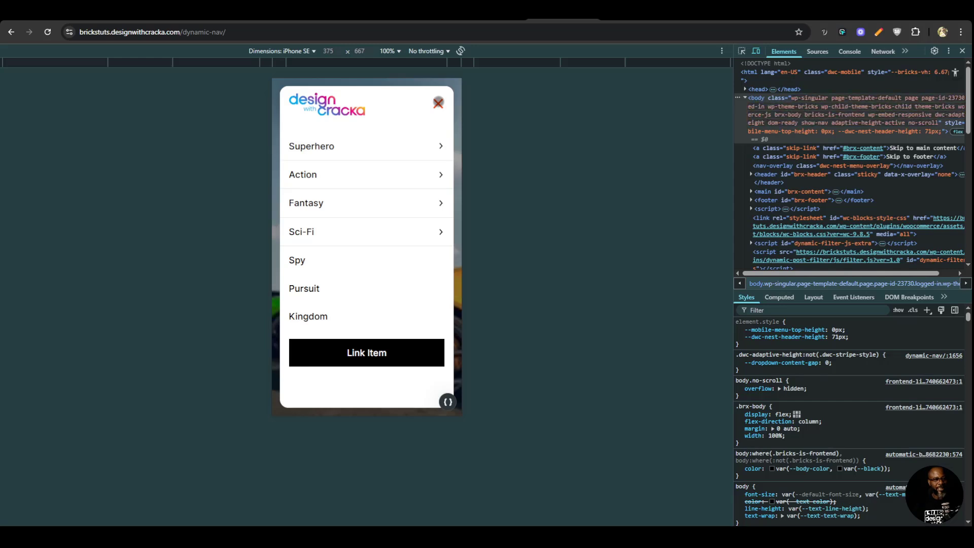
click(438, 102)
click(439, 106)
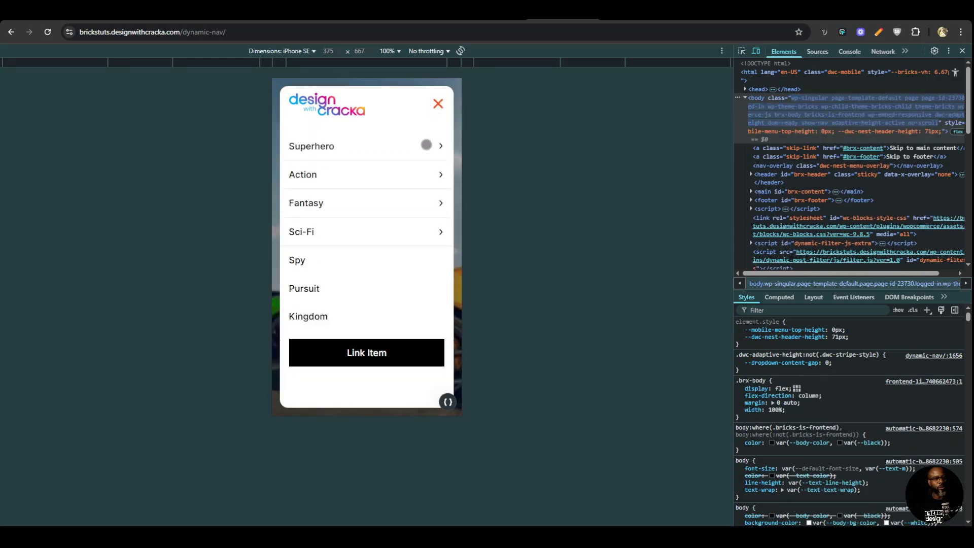
Slide into the Superhero, Fantasy and Action submenus and back, then close the menu
click(428, 144)
click(342, 136)
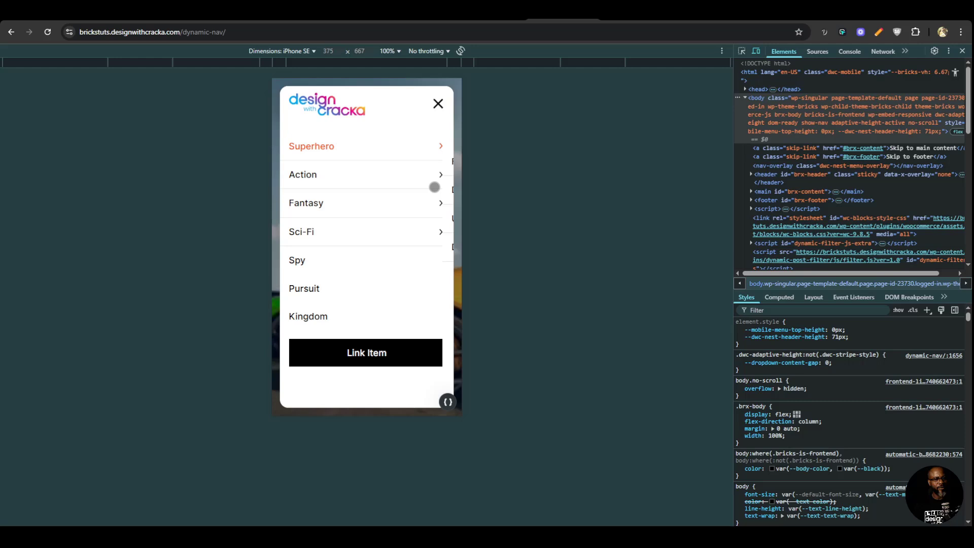
click(424, 200)
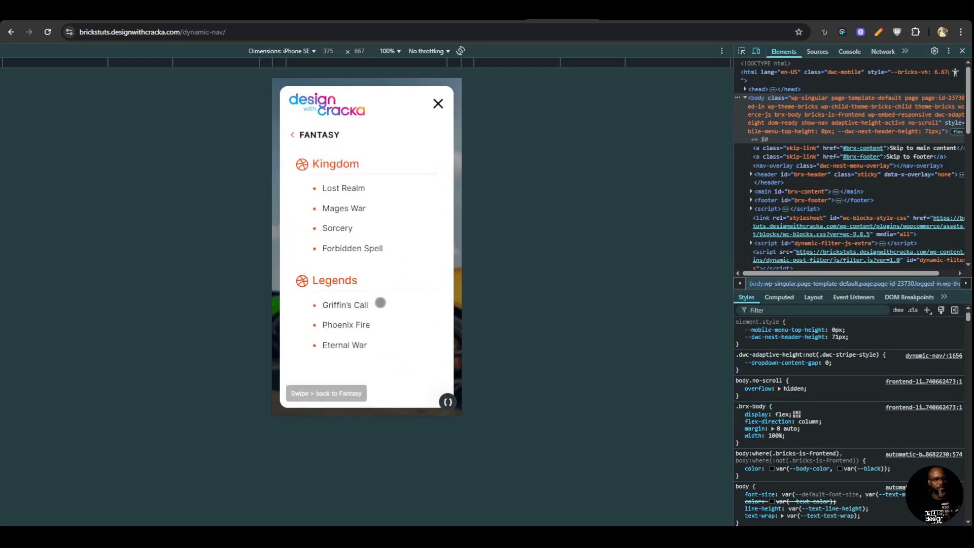
drag(380, 303, 412, 330)
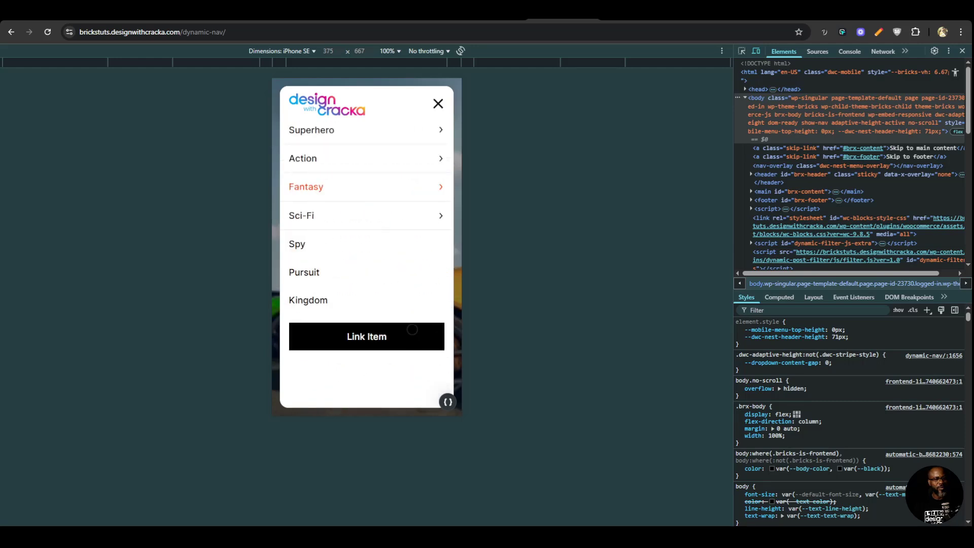
click(436, 146)
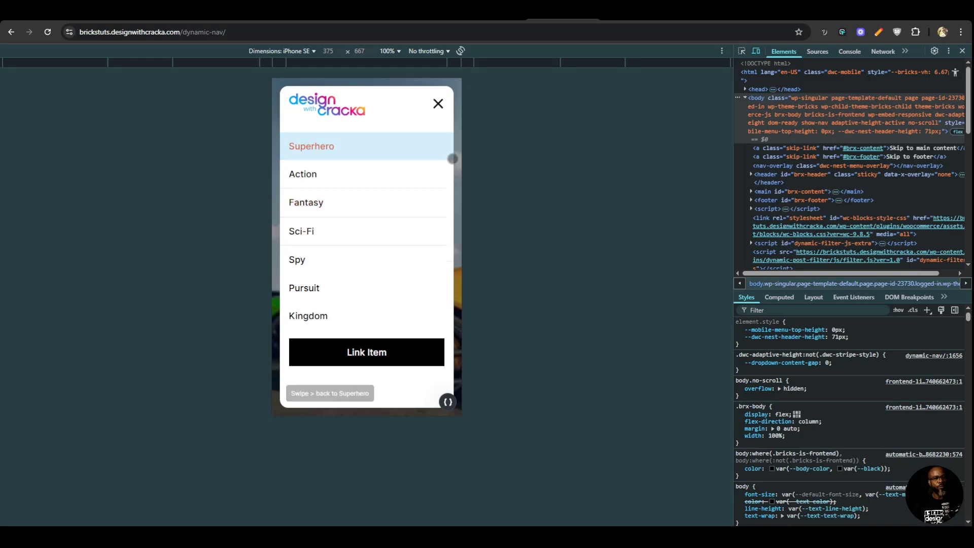
click(346, 137)
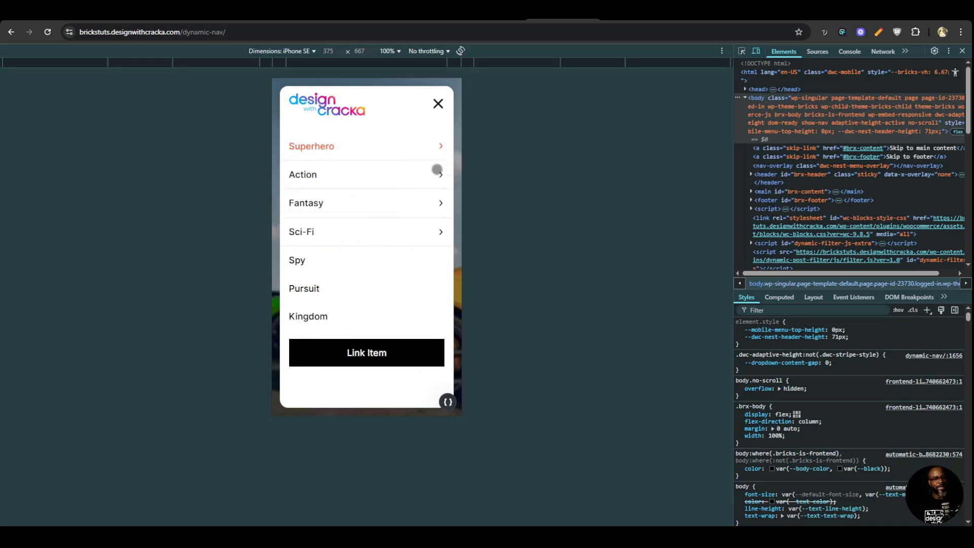
click(437, 170)
click(344, 137)
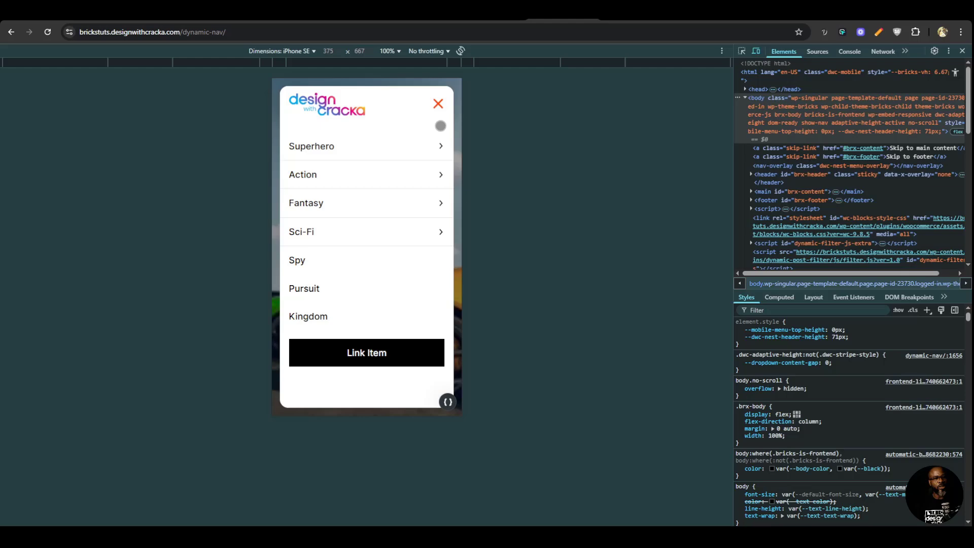
click(439, 104)
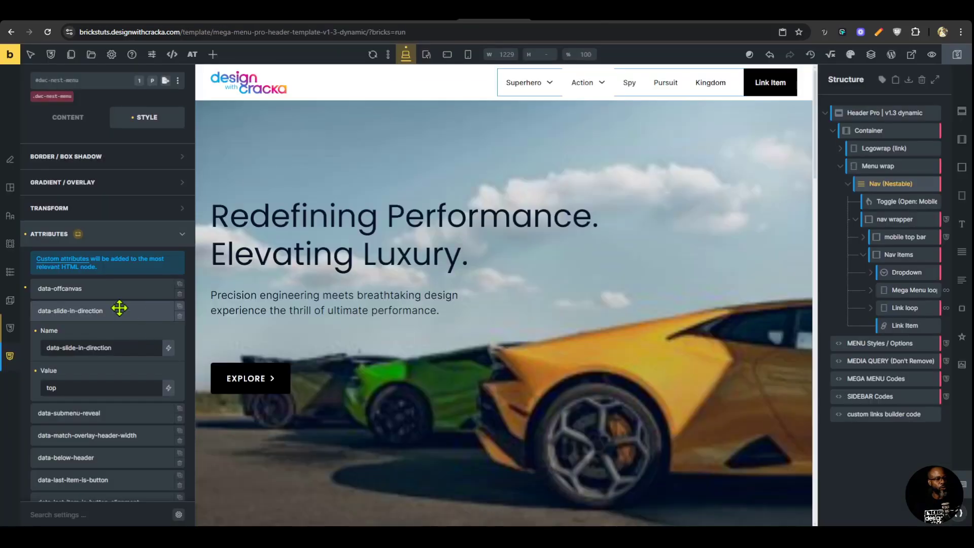
Change the nav's data-submenu-reveal value from slide to expand and save the header template
click(119, 308)
click(119, 333)
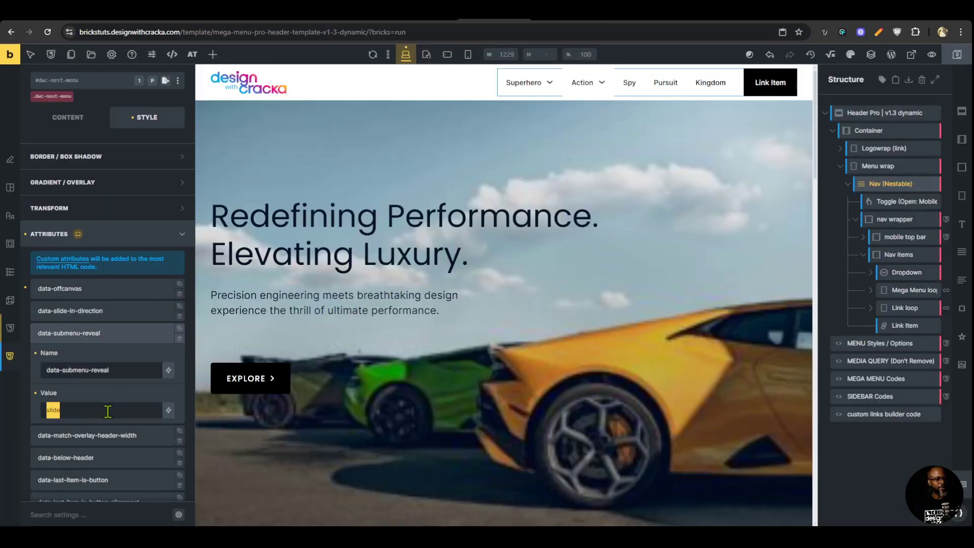
text(expand)
click(957, 54)
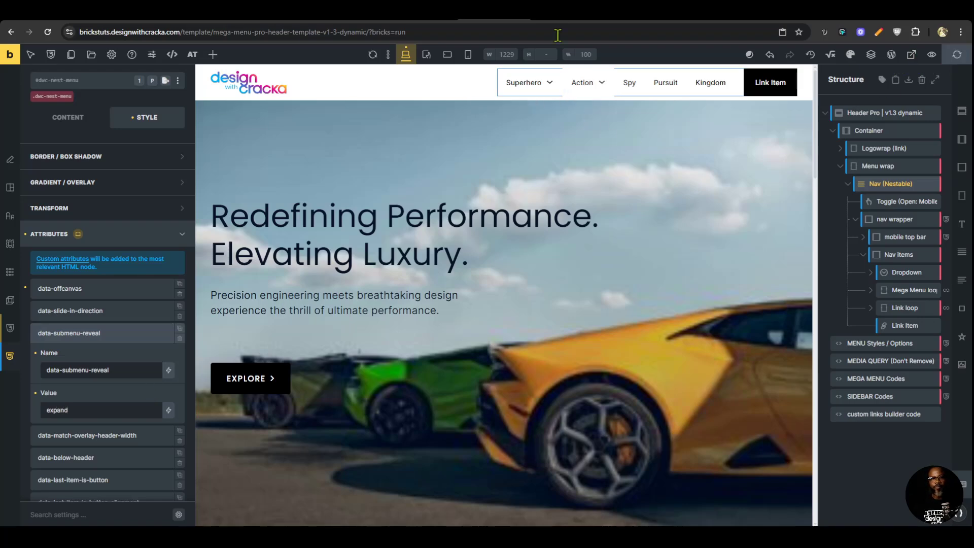
click(564, 13)
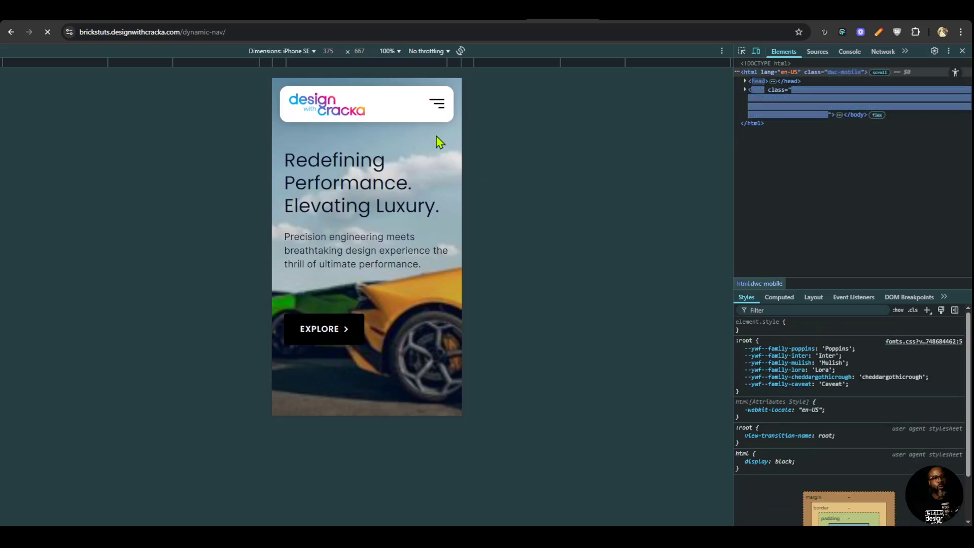
Open the mobile menu, expand Action, Fantasy and Sci-Fi inline, then collapse Sci-Fi
click(437, 105)
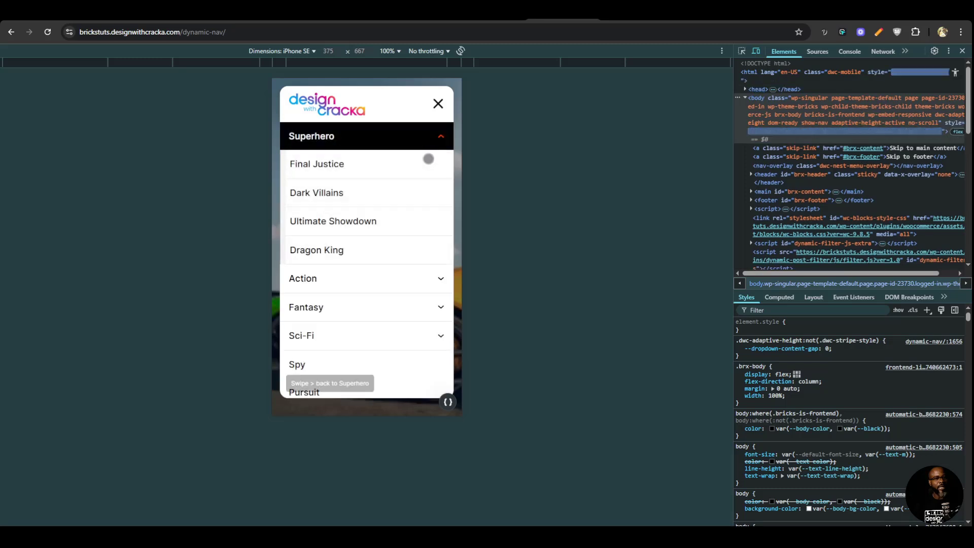
scroll(419, 183, down, 2)
click(431, 203)
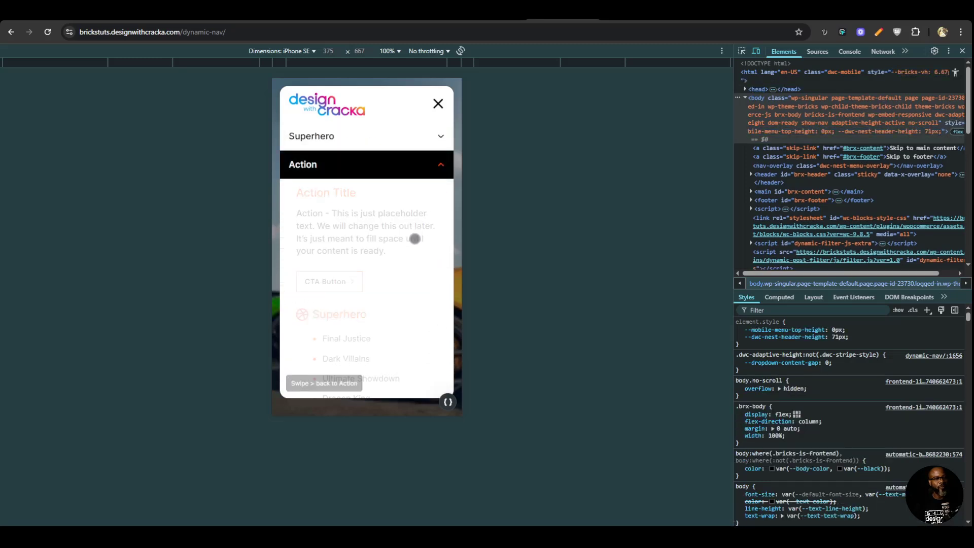
scroll(413, 237, down, 5)
click(426, 232)
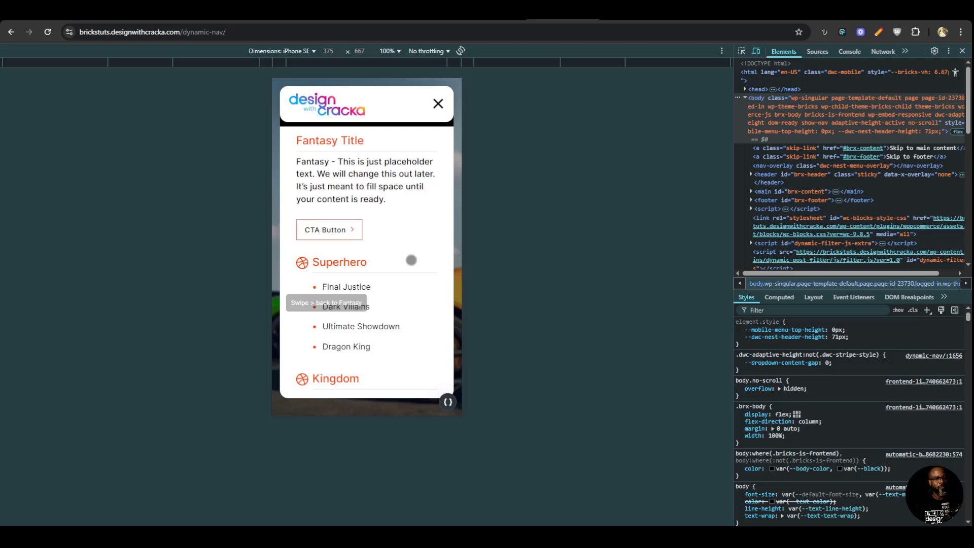
click(420, 247)
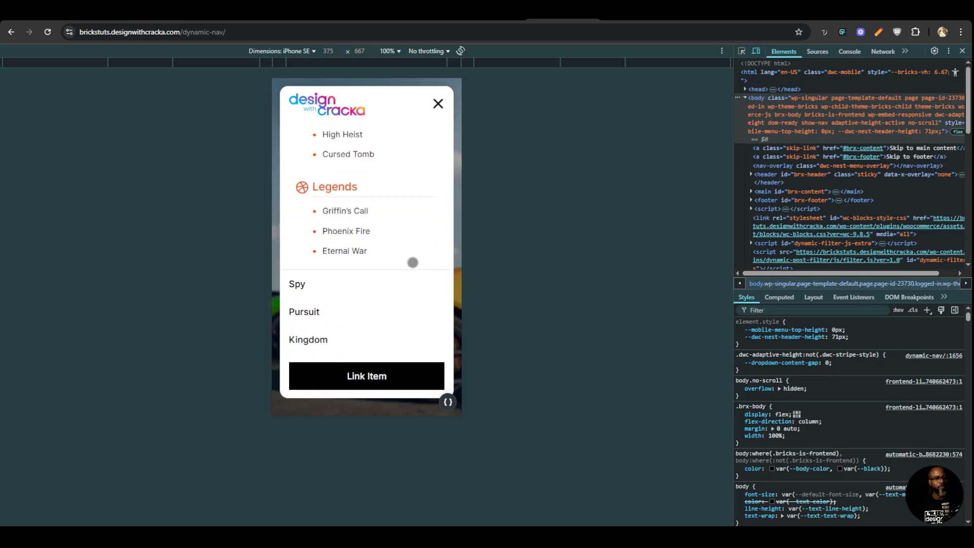
click(441, 224)
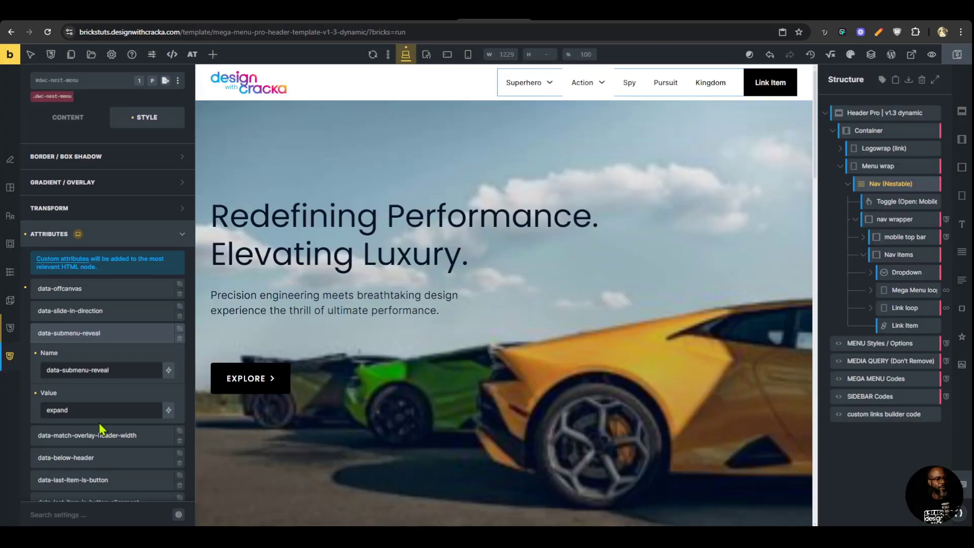
Revert data-submenu-reveal to slide, test Action in the mobile preview, and close DevTools
double_click(113, 408)
text(slide)
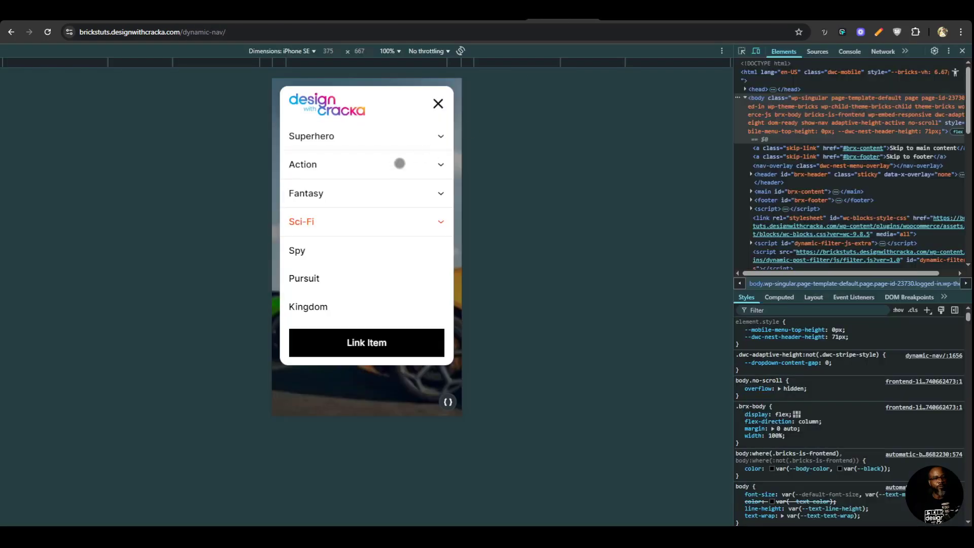
click(398, 161)
scroll(389, 289, down, 5)
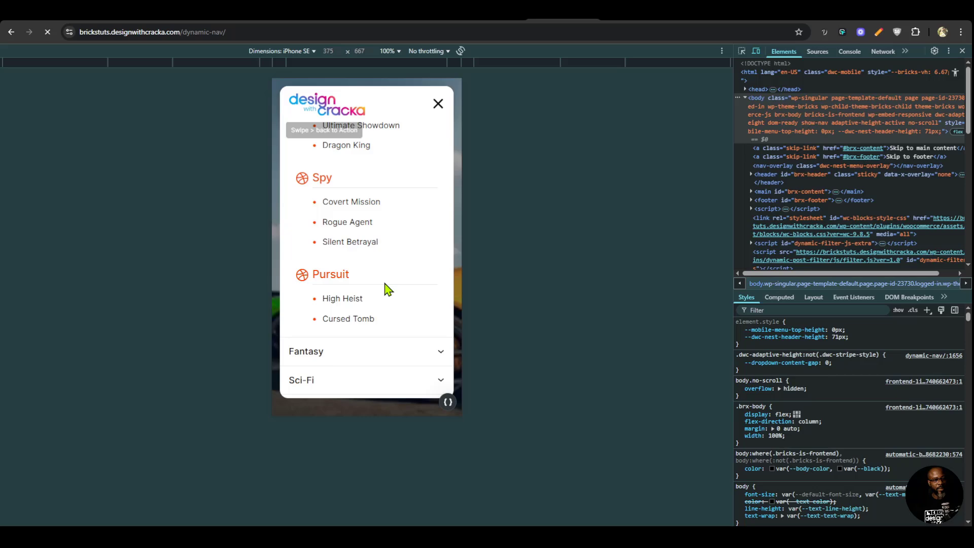
scroll(391, 269, down, 3)
key(F12)
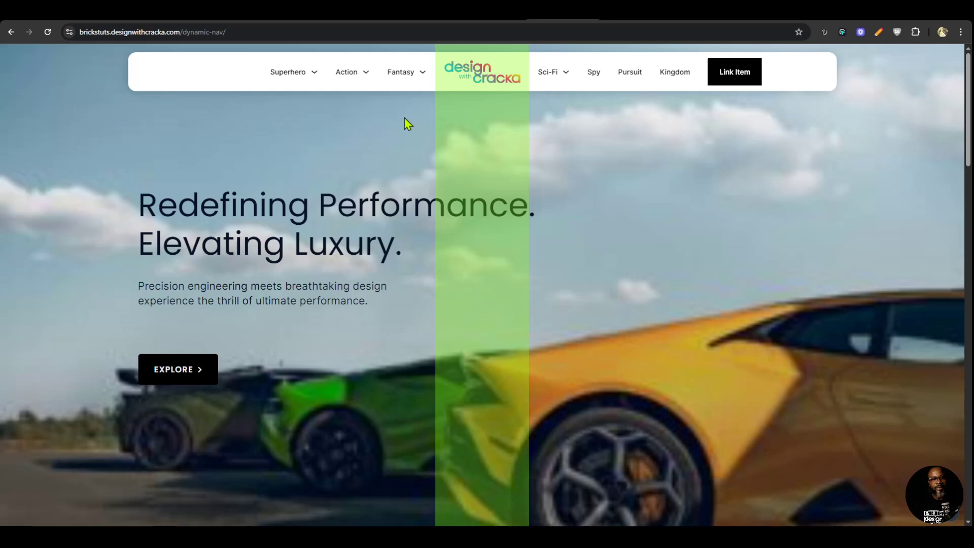
mouse_move(410, 75)
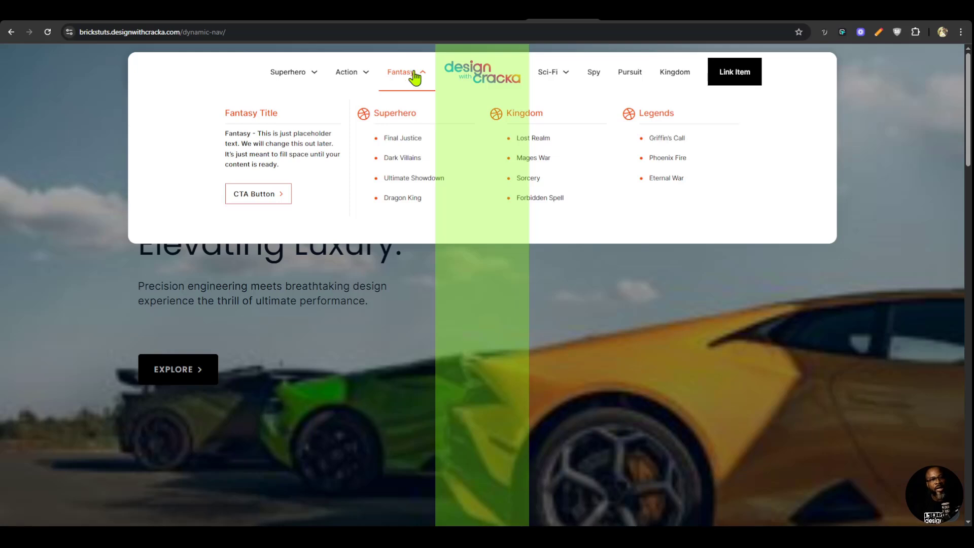
mouse_move(313, 82)
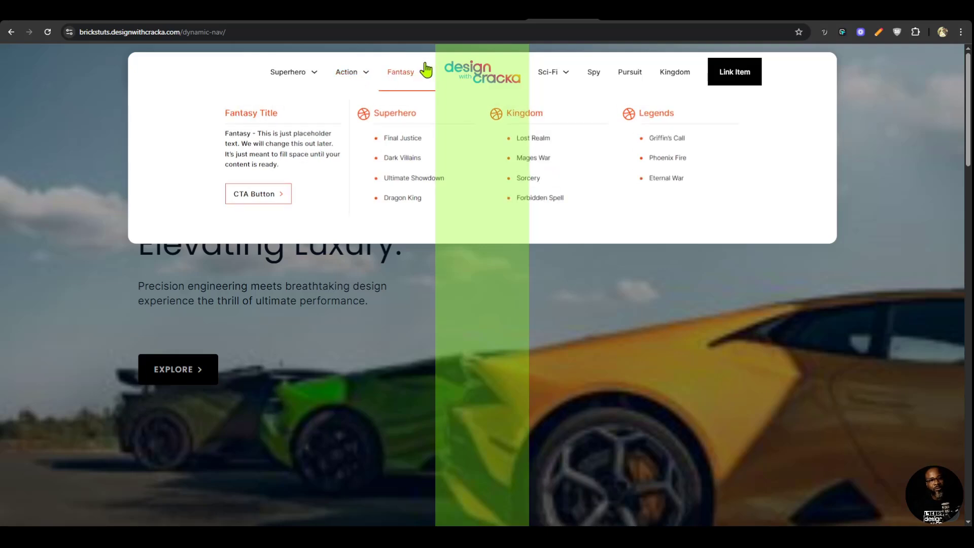
mouse_move(549, 72)
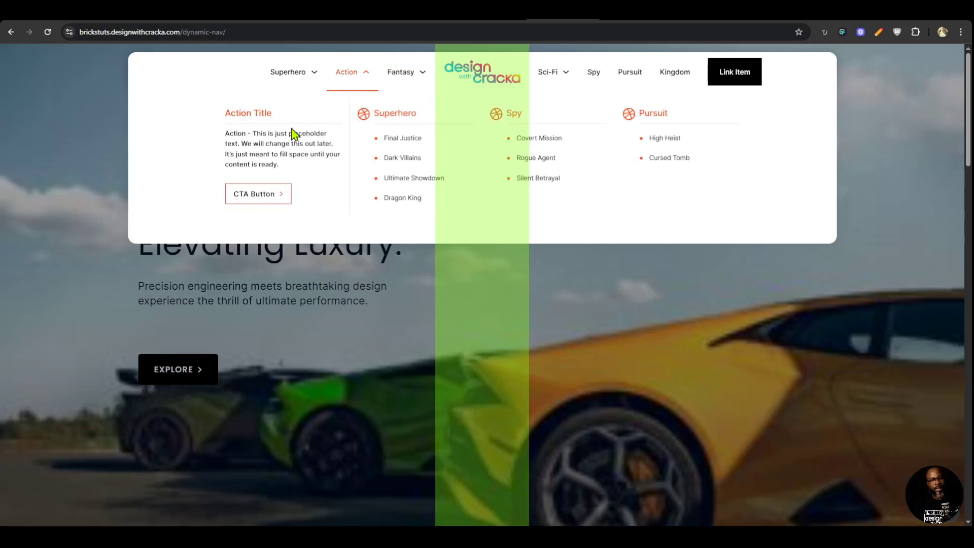
drag(374, 114, 428, 207)
drag(565, 185, 287, 176)
click(226, 111)
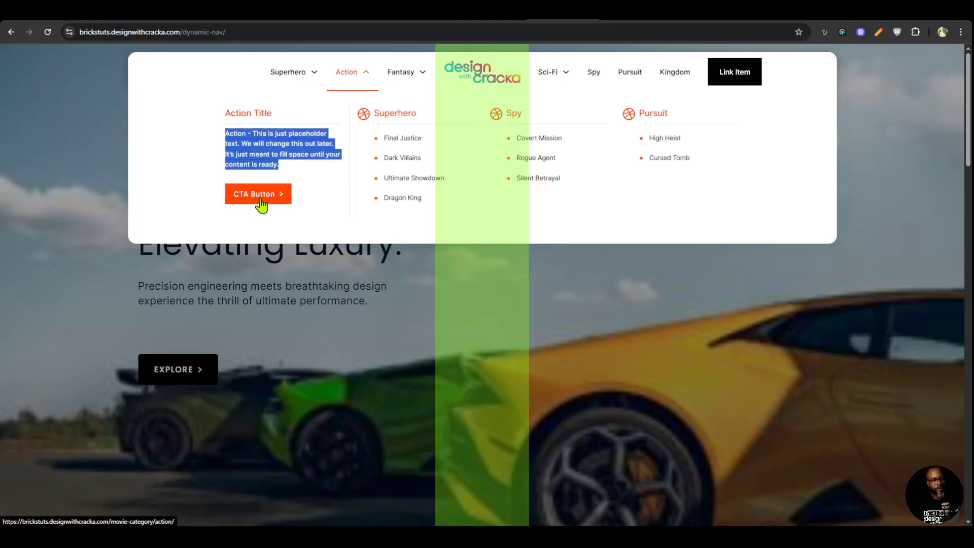
click(307, 154)
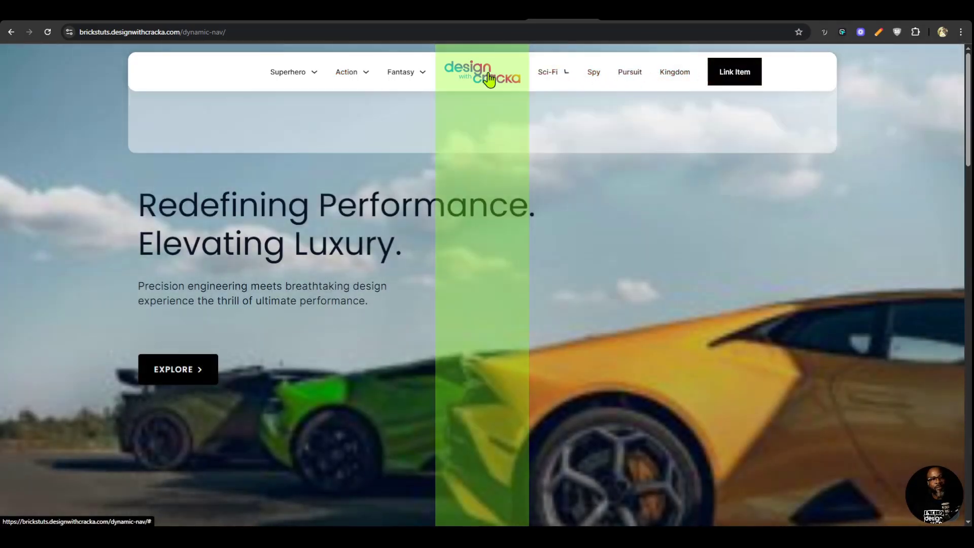
mouse_move(348, 79)
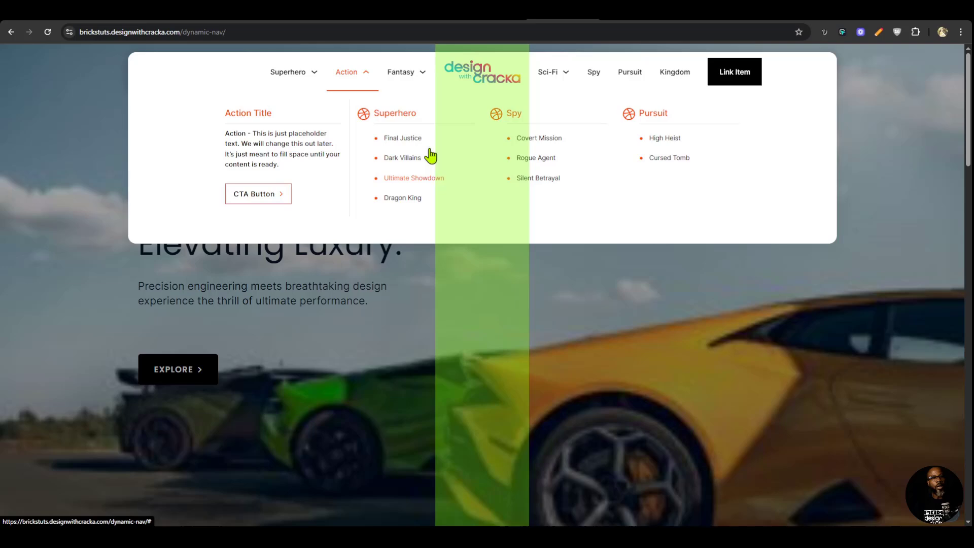
In WordPress Admin, go to Movies > All Movies and start a new movie entry
key(ctrl+Tab)
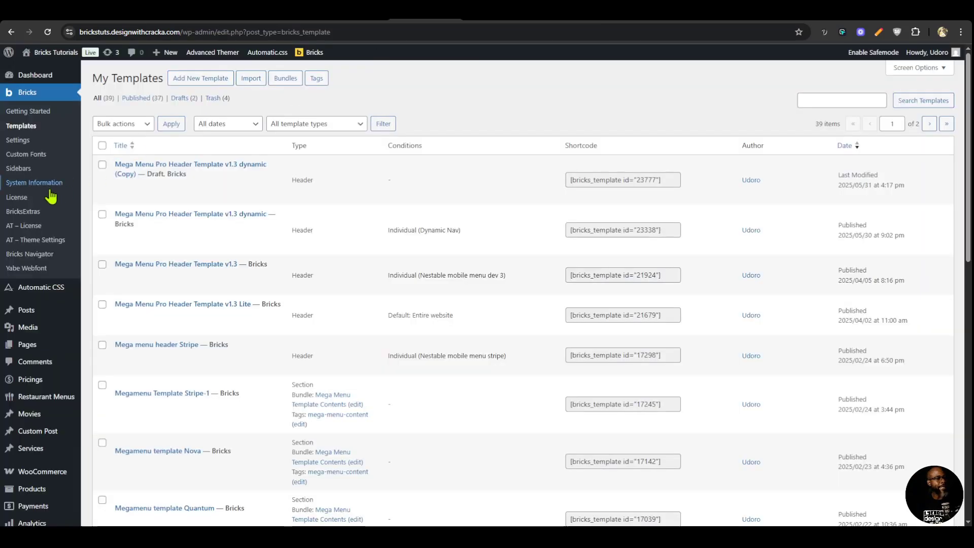
scroll(76, 401, down, 1)
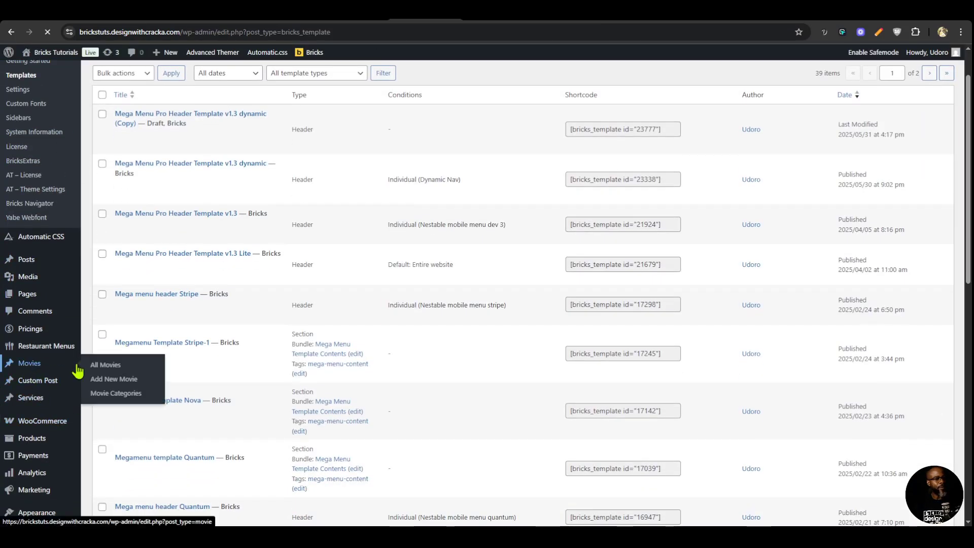
click(40, 364)
mouse_move(135, 202)
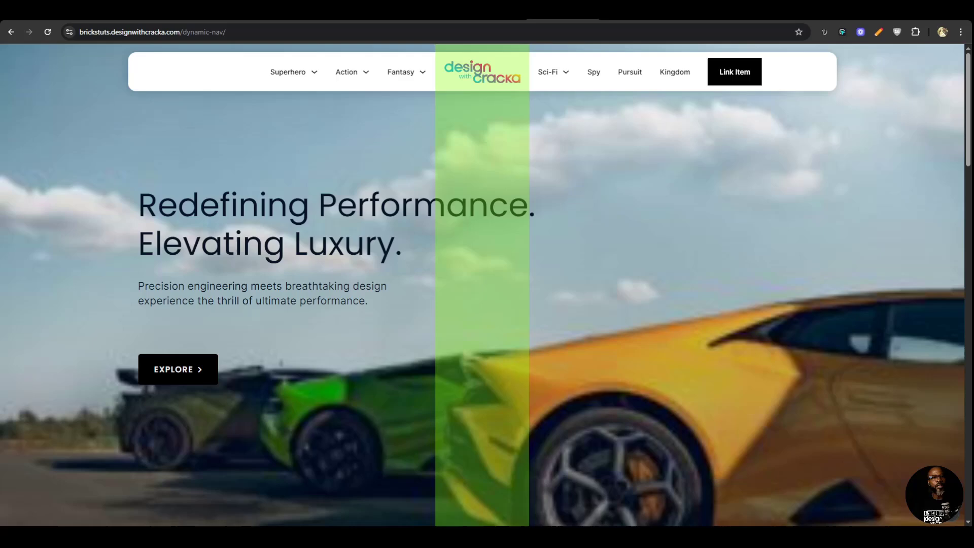
mouse_move(356, 72)
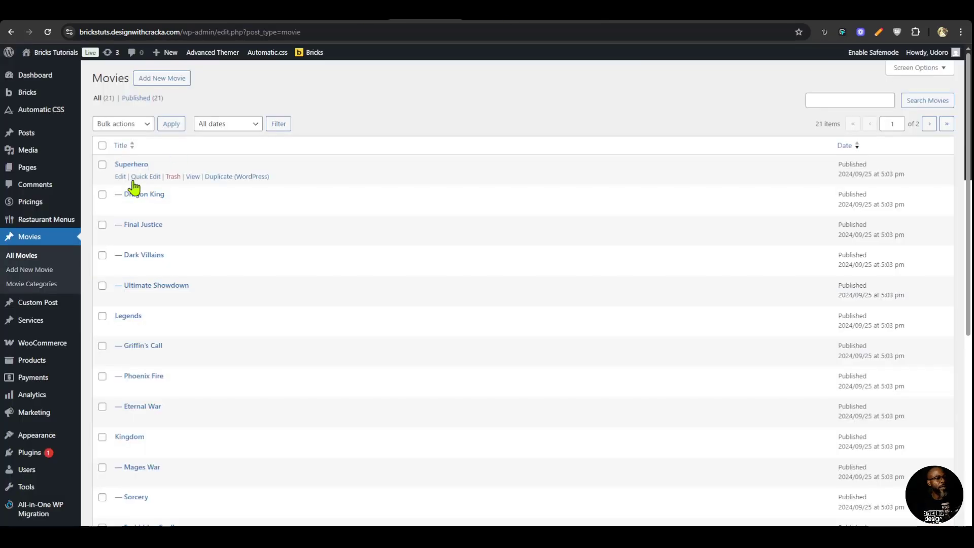
click(491, 25)
mouse_move(342, 84)
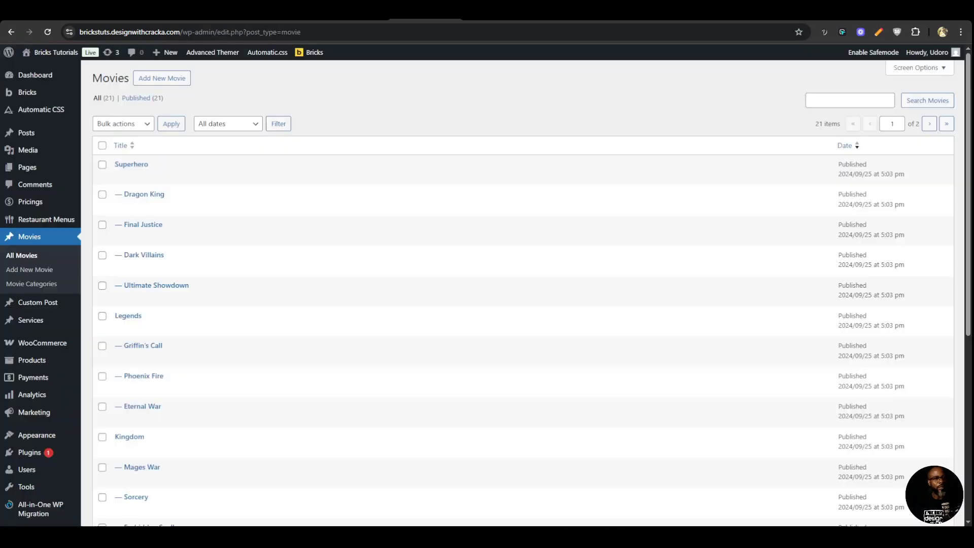
click(184, 80)
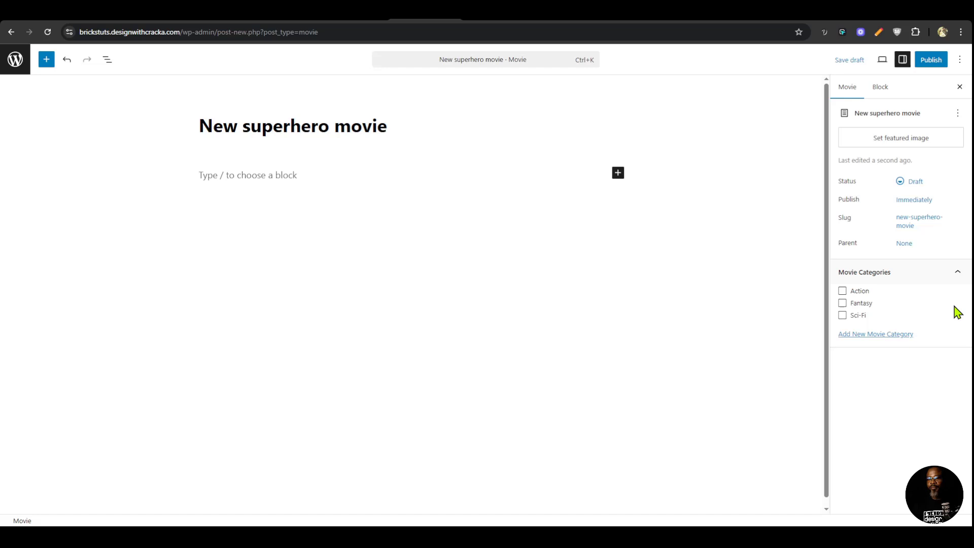
Set the new movie's parent to Superhero
click(905, 244)
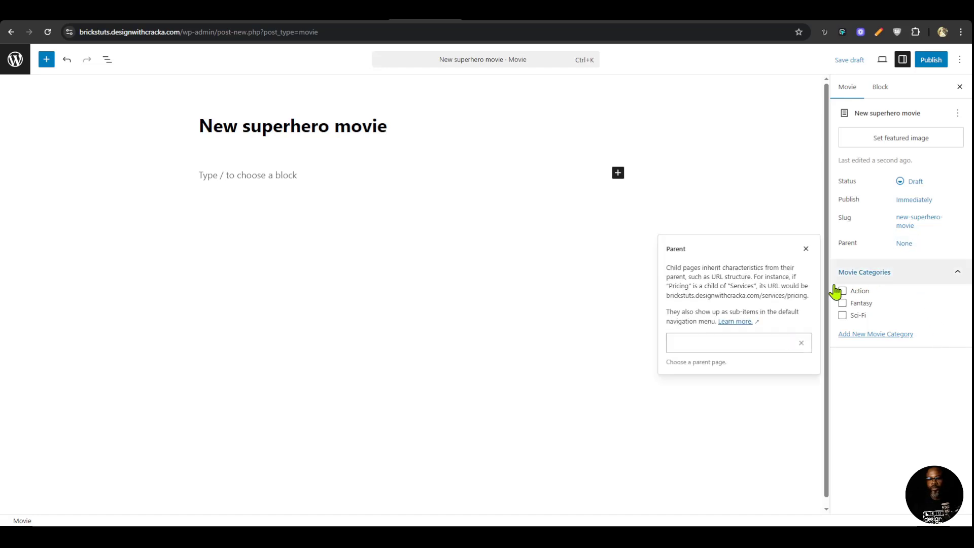
click(767, 346)
scroll(746, 372, down, 2)
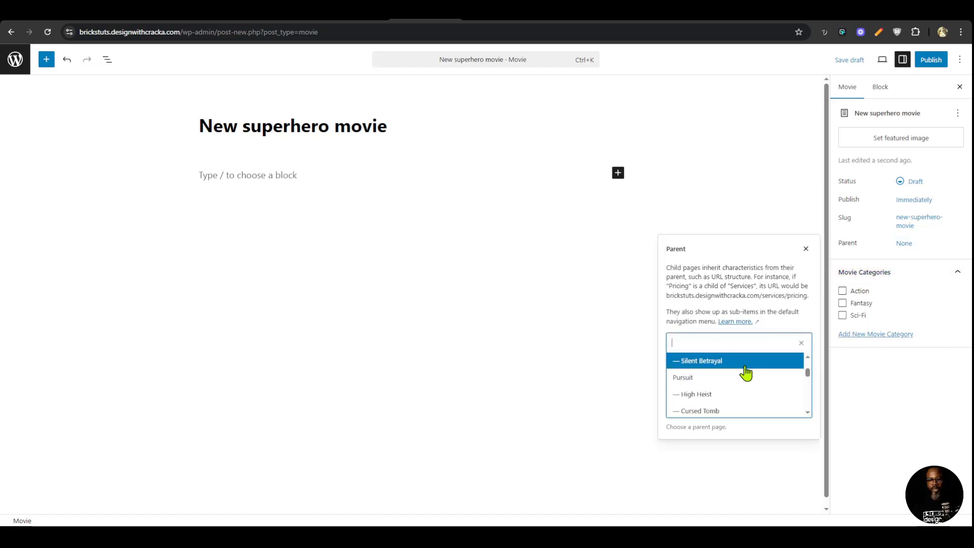
click(706, 362)
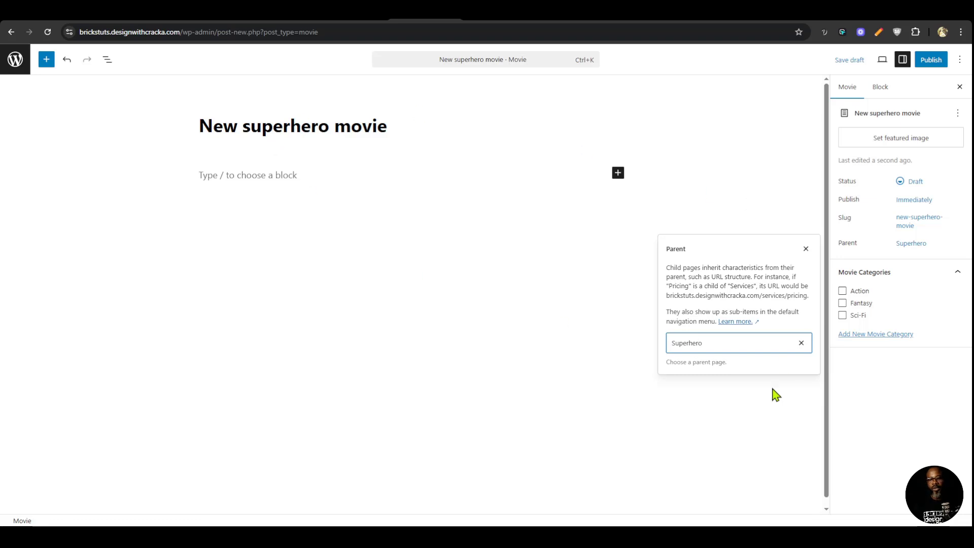
Publish the movie and check the Action mega menu on the front-end dynamic-nav page
click(939, 60)
click(936, 61)
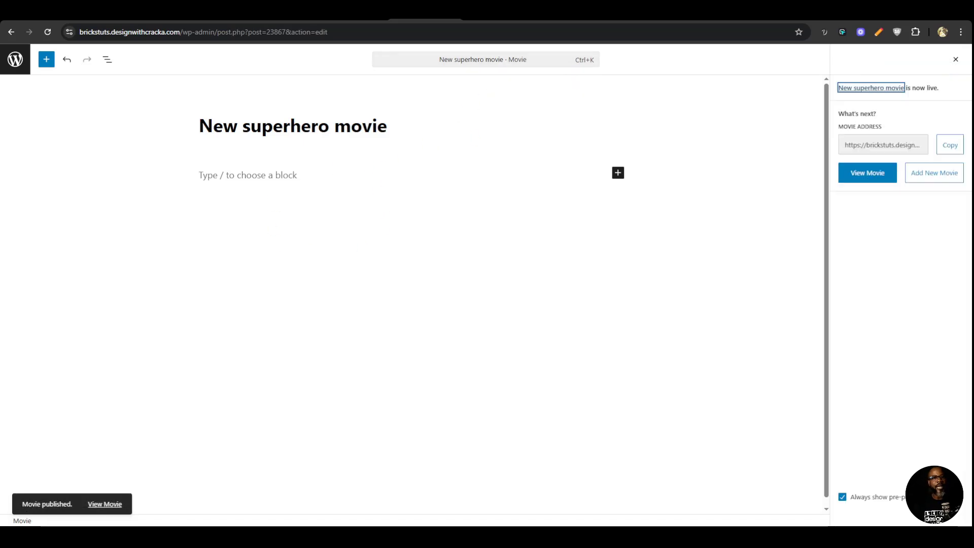
key(ctrl+Tab)
click(350, 76)
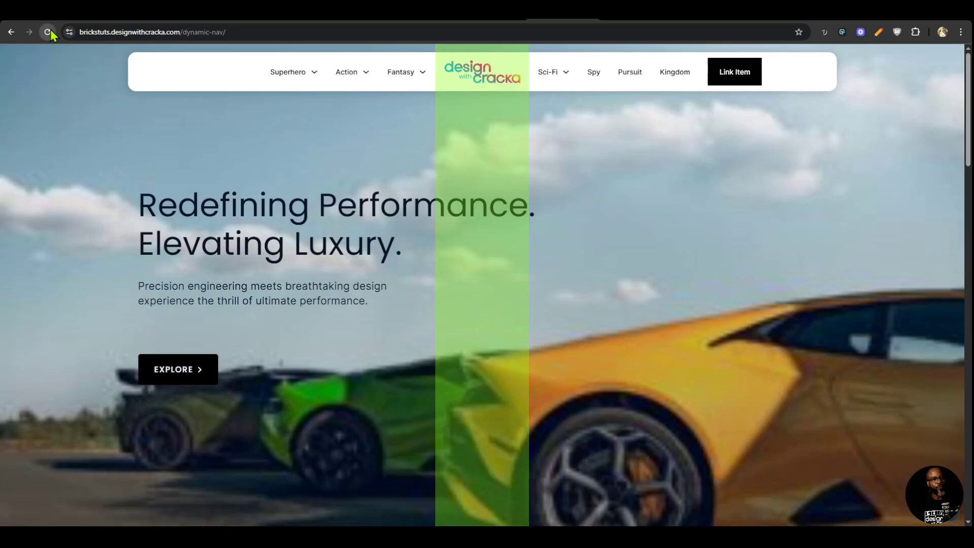
Reload the dynamic-nav page and check the Action and Fantasy mega menus for the new movie
click(48, 32)
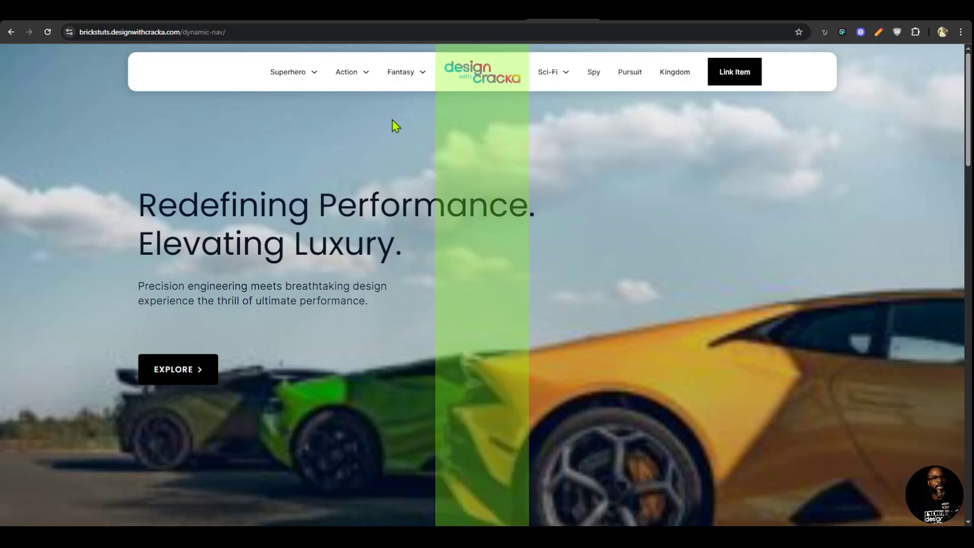
mouse_move(356, 77)
mouse_move(409, 80)
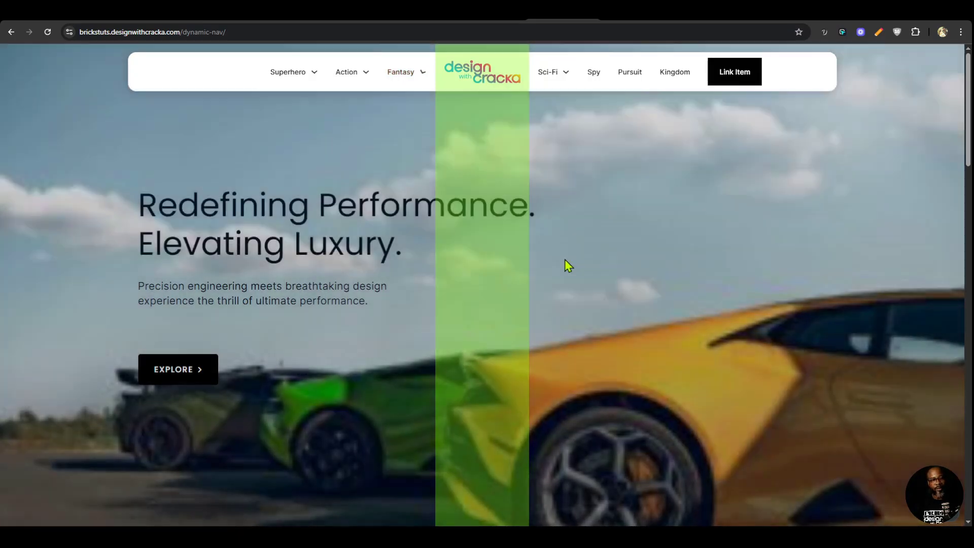